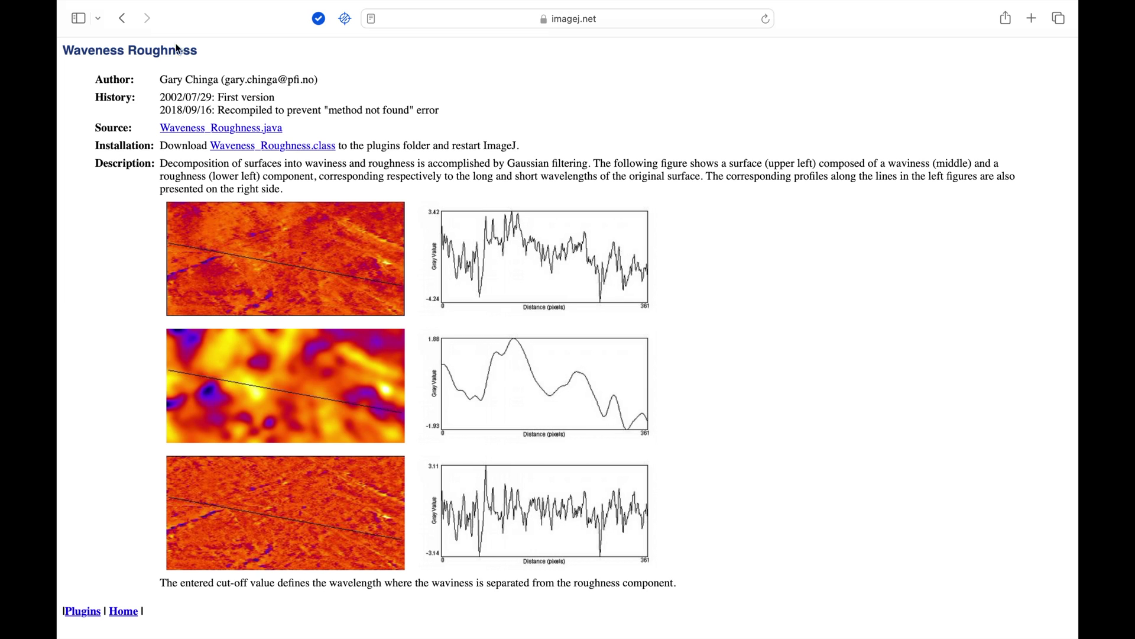
- Download Waveness_Roughness.class from the plugin page using the link's context menu
right_click(304, 149)
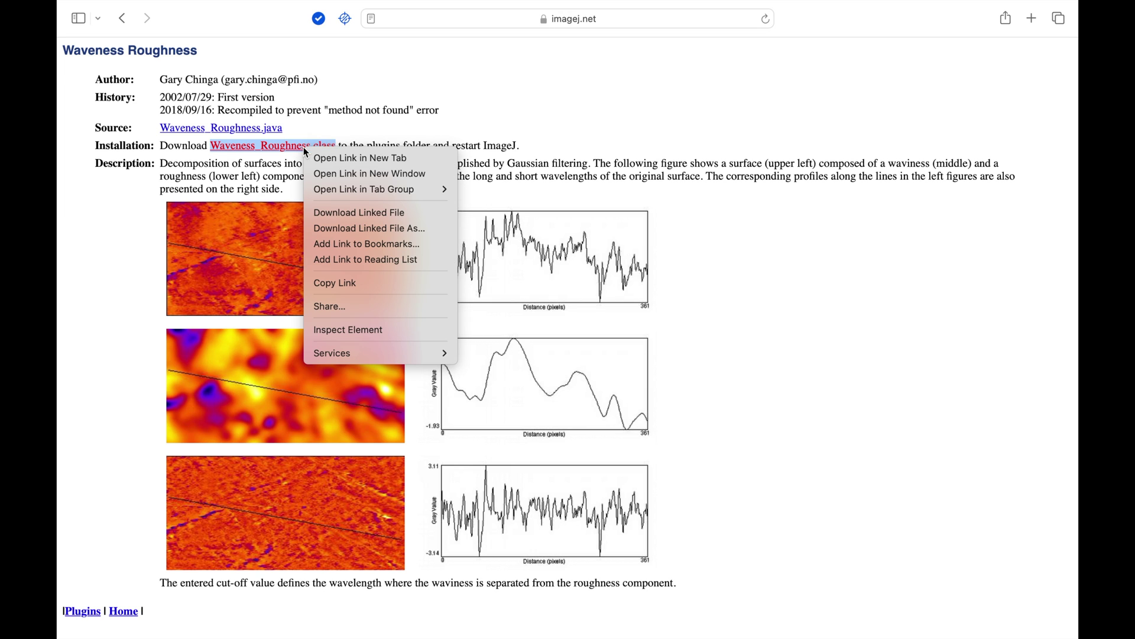
click(358, 212)
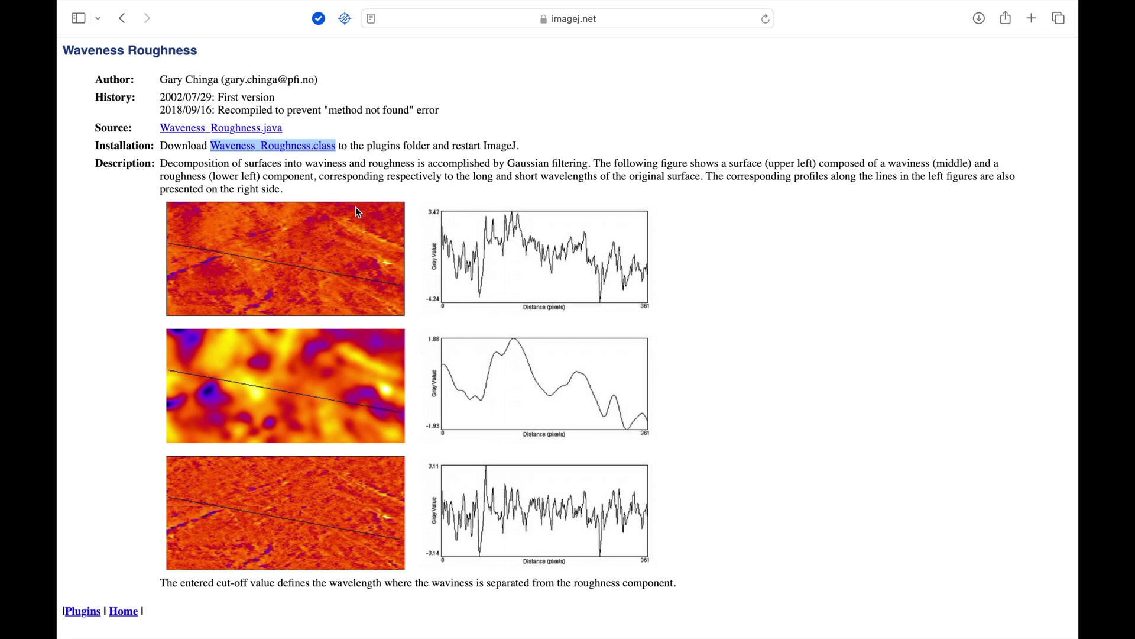
- Install Waveness_Roughness.class into ImageJ's plugins folder and open wave.tif
key(super+w)
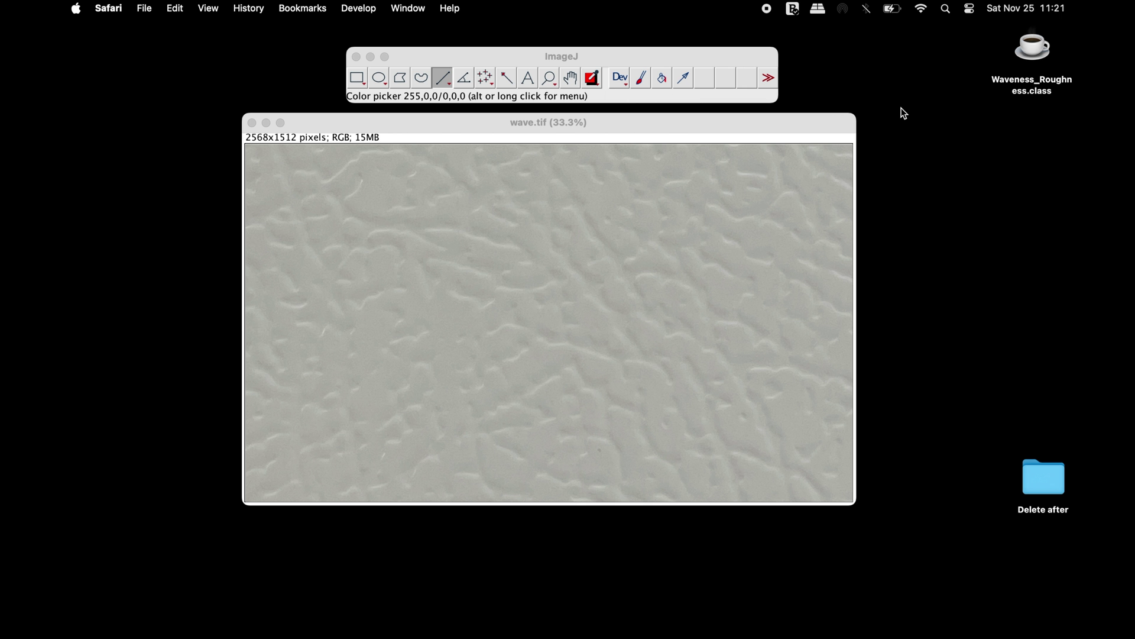
drag(1035, 53, 519, 85)
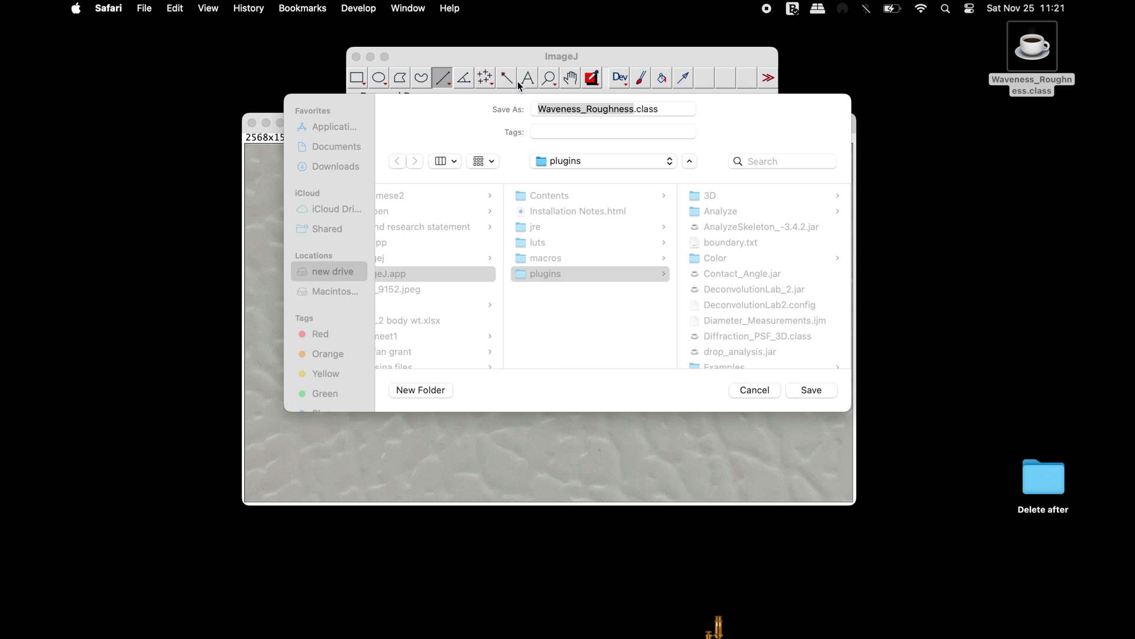
click(825, 392)
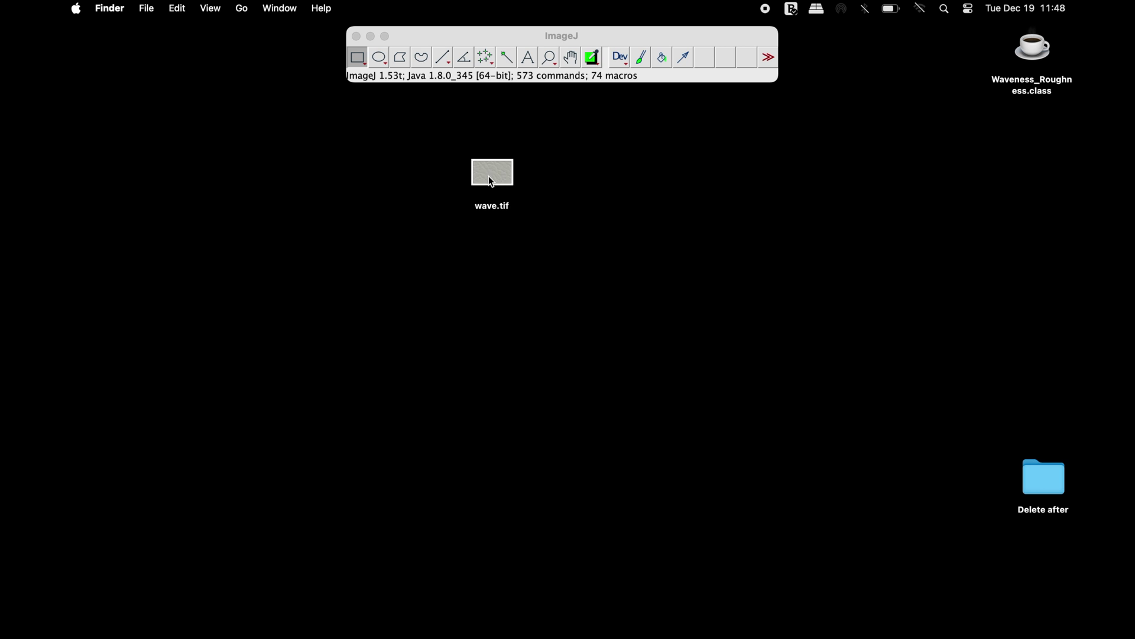
drag(488, 176, 496, 72)
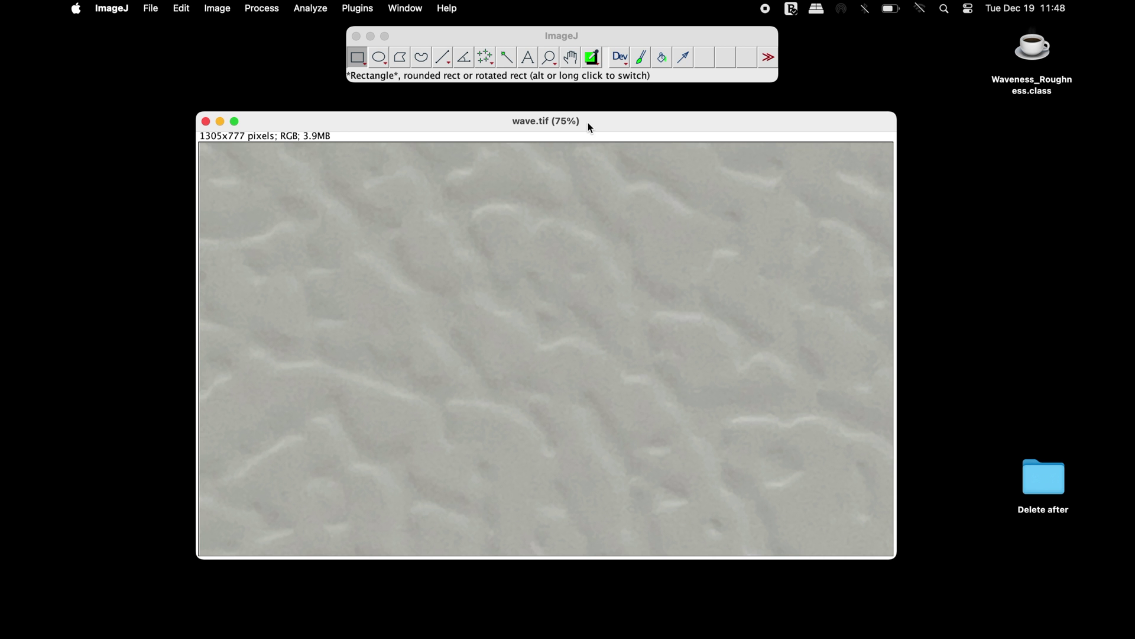
- Convert wave.tif from RGB colour to 8-bit greyscale
click(226, 15)
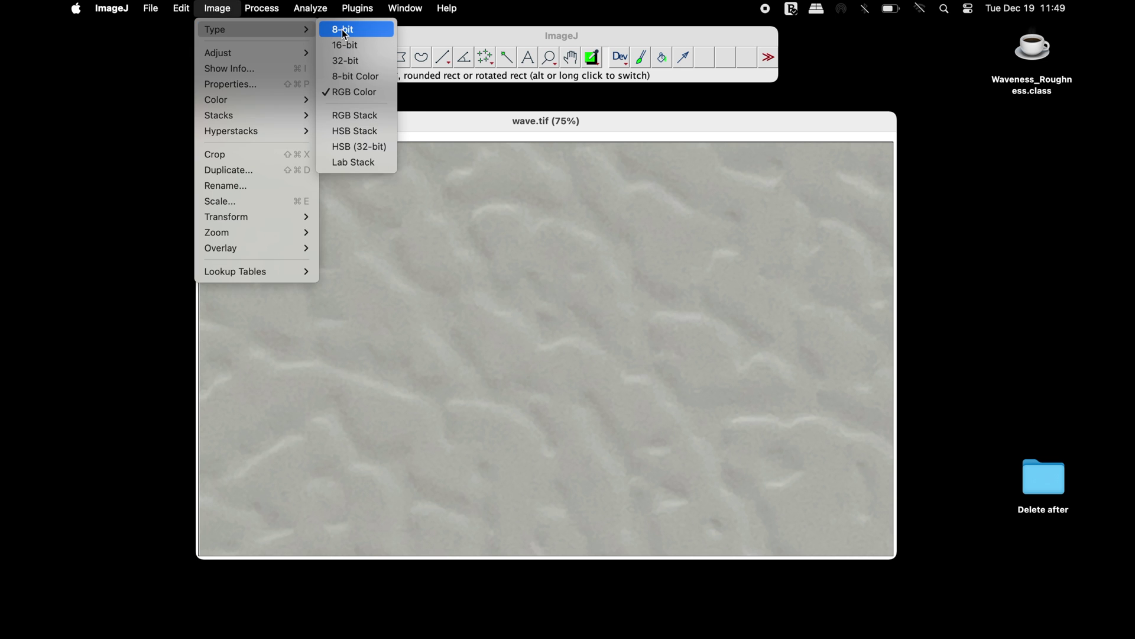
click(342, 30)
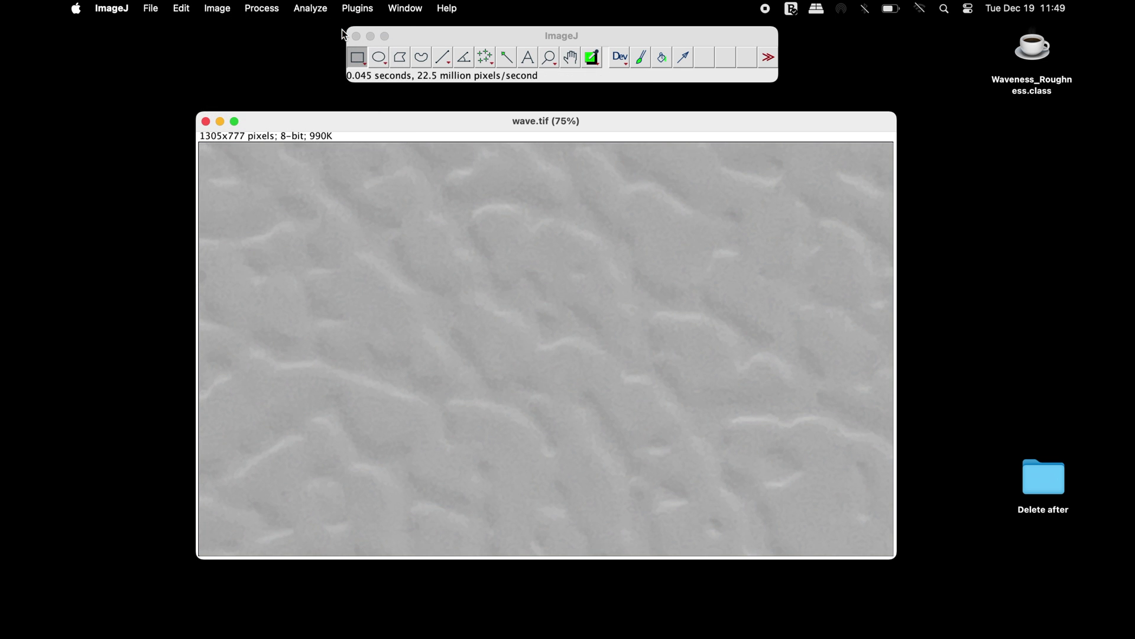
click(366, 10)
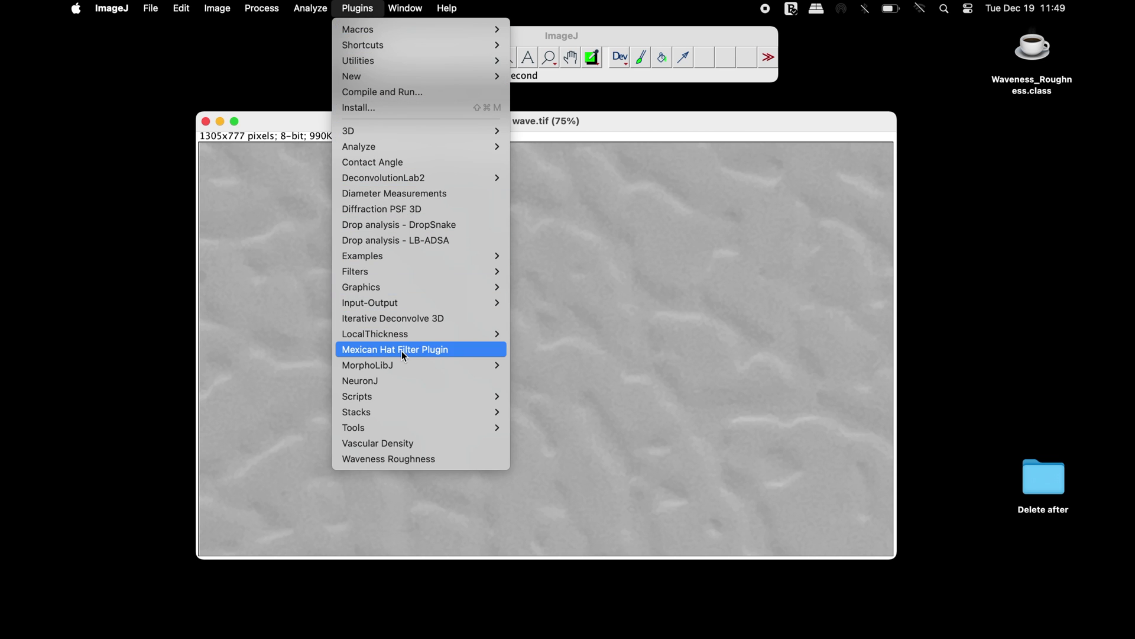
- Run Waveness Roughness on wave.tif with a 60-pixel cut-off
click(450, 465)
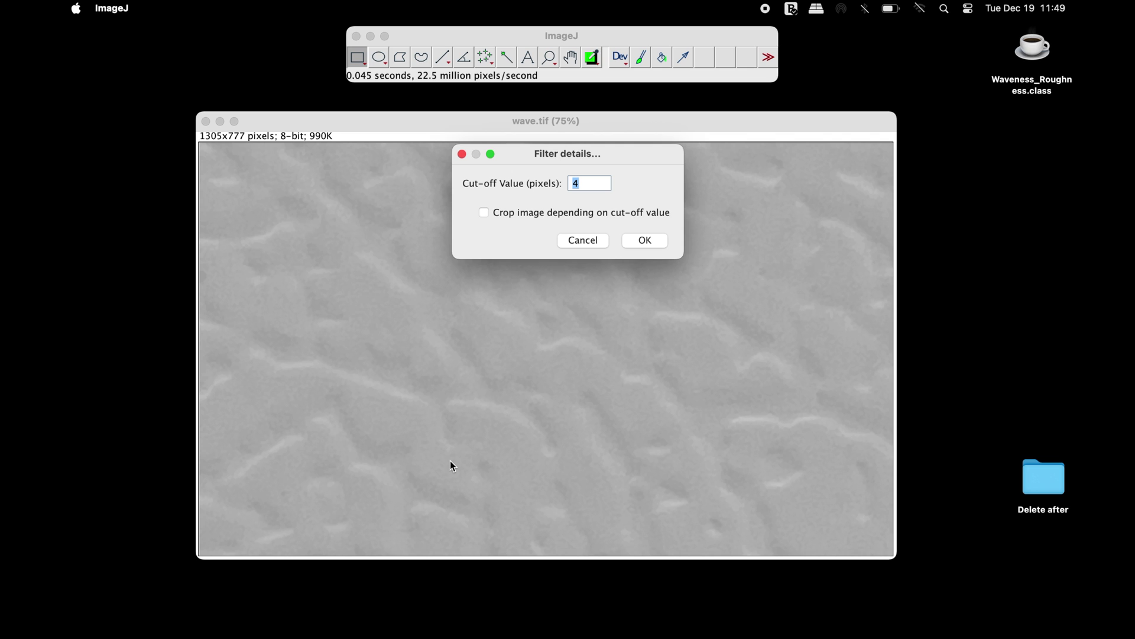
text(60)
click(659, 240)
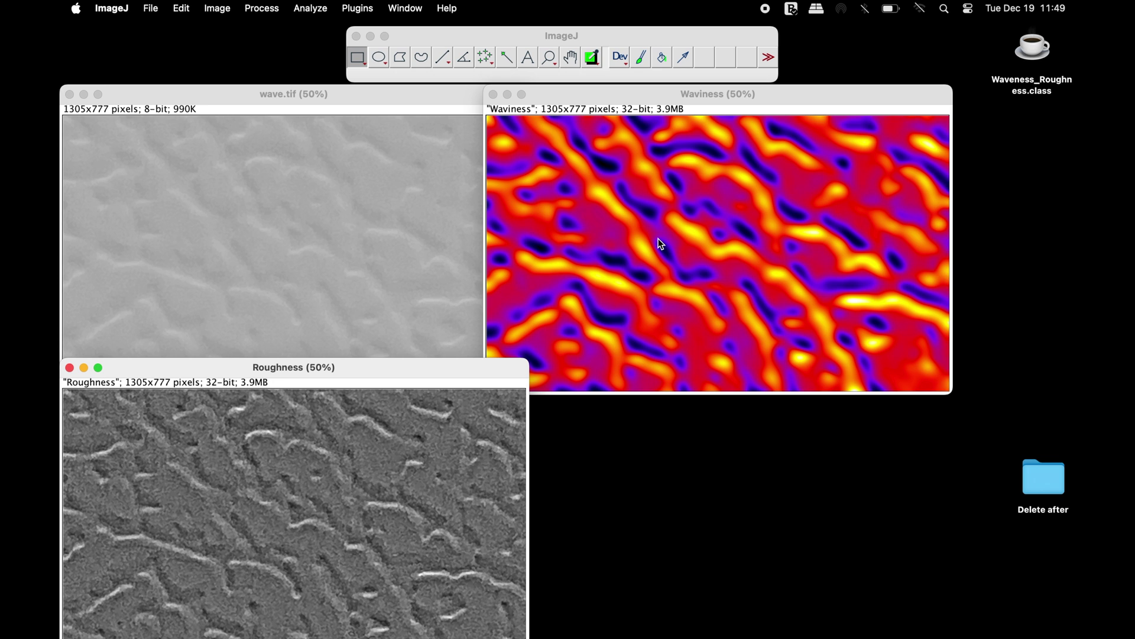
- Close wave.tif without saving and arrange Waviness on the left, Roughness on the right
click(69, 94)
click(512, 221)
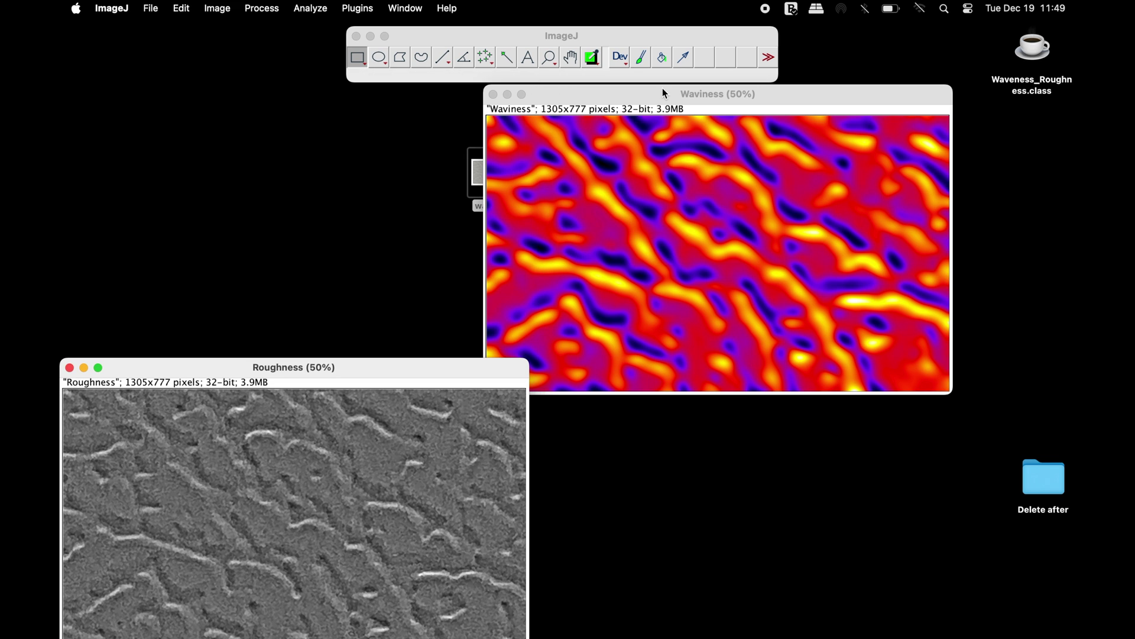
drag(662, 89, 253, 93)
click(300, 413)
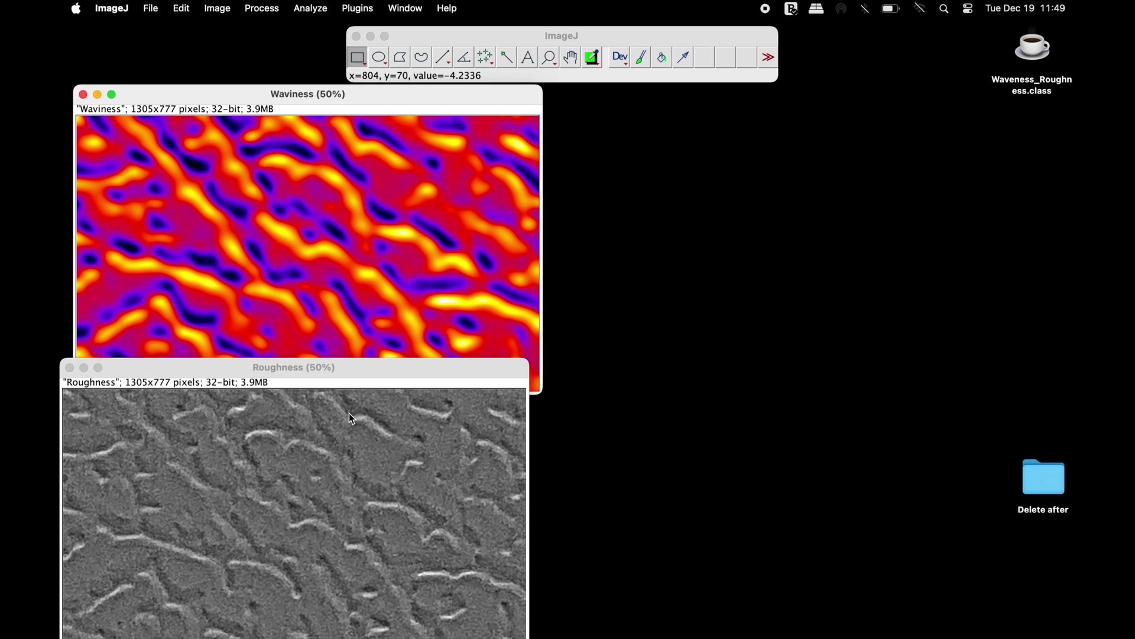
mouse_move(332, 369)
mouse_down()
mouse_move(864, 66)
mouse_move(831, 99)
mouse_up()
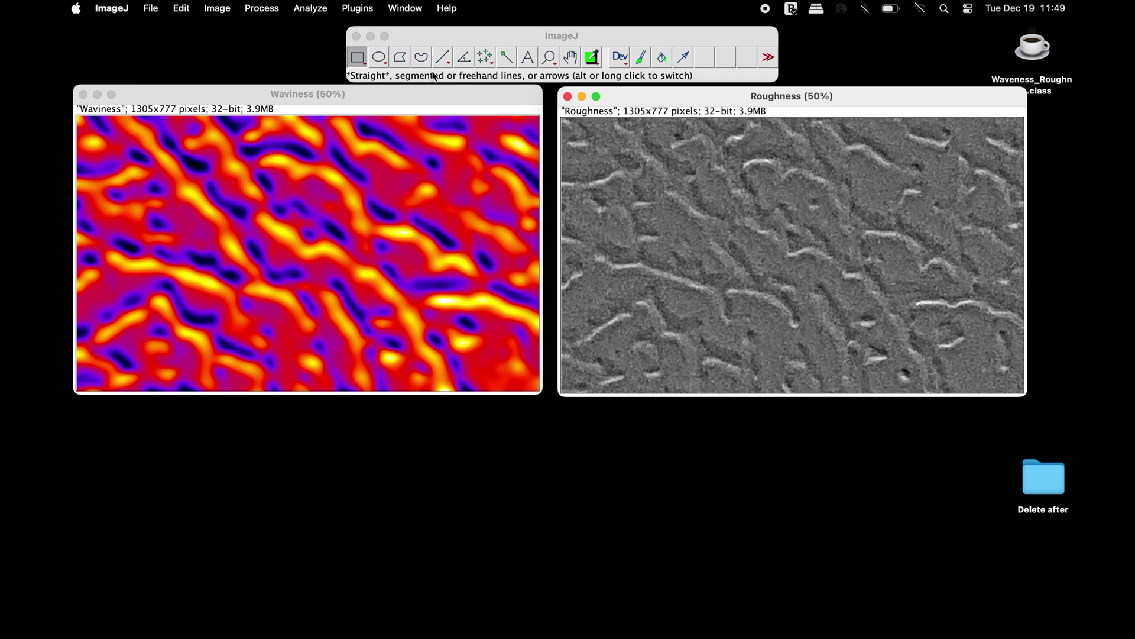
click(419, 90)
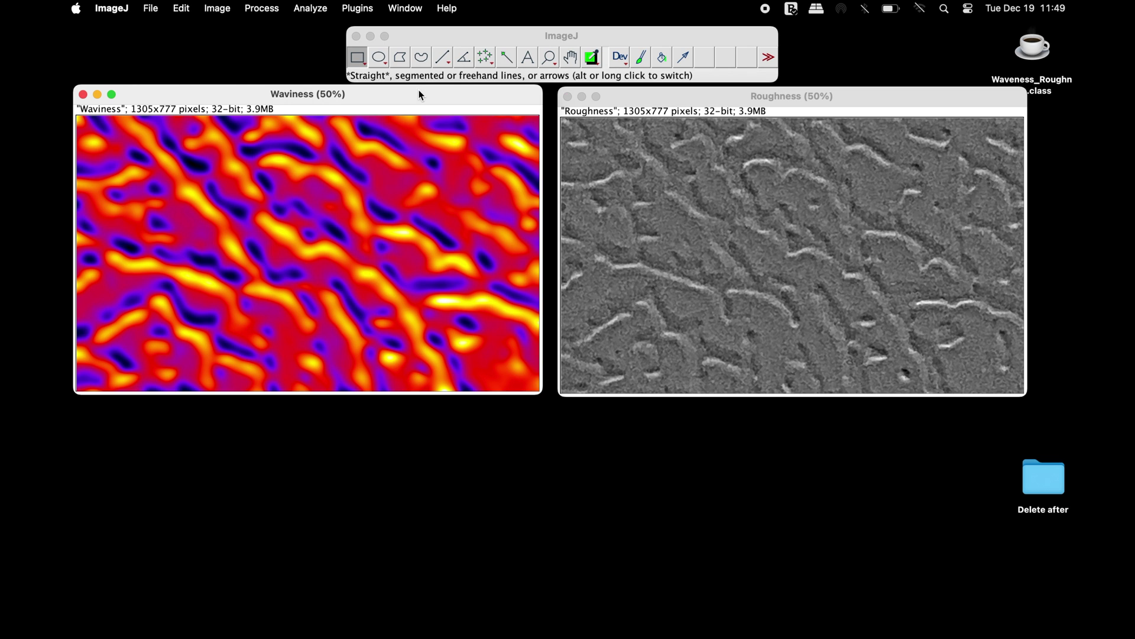
click(444, 62)
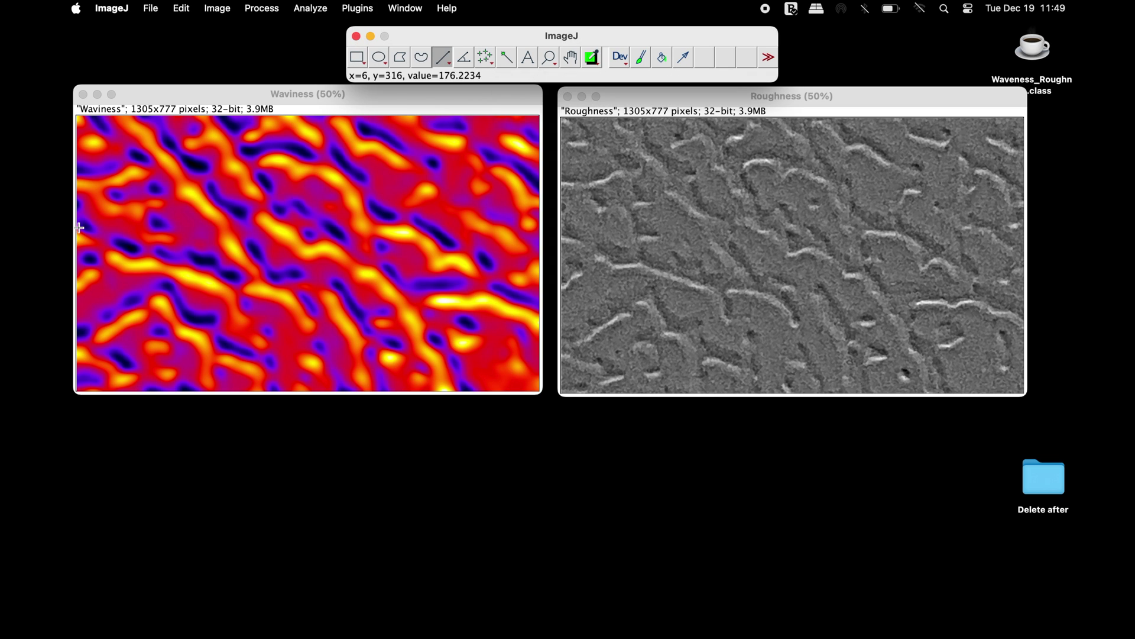
- Draw a horizontal line across Waviness and plot its gray-value profile with values listed
drag(78, 228, 541, 228)
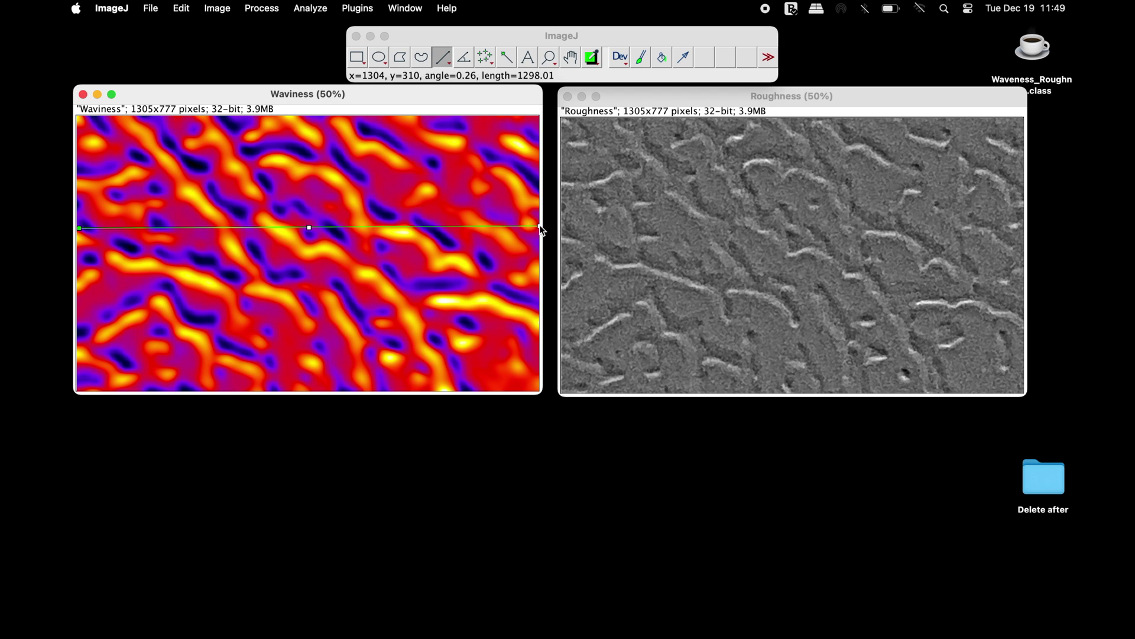
click(318, 8)
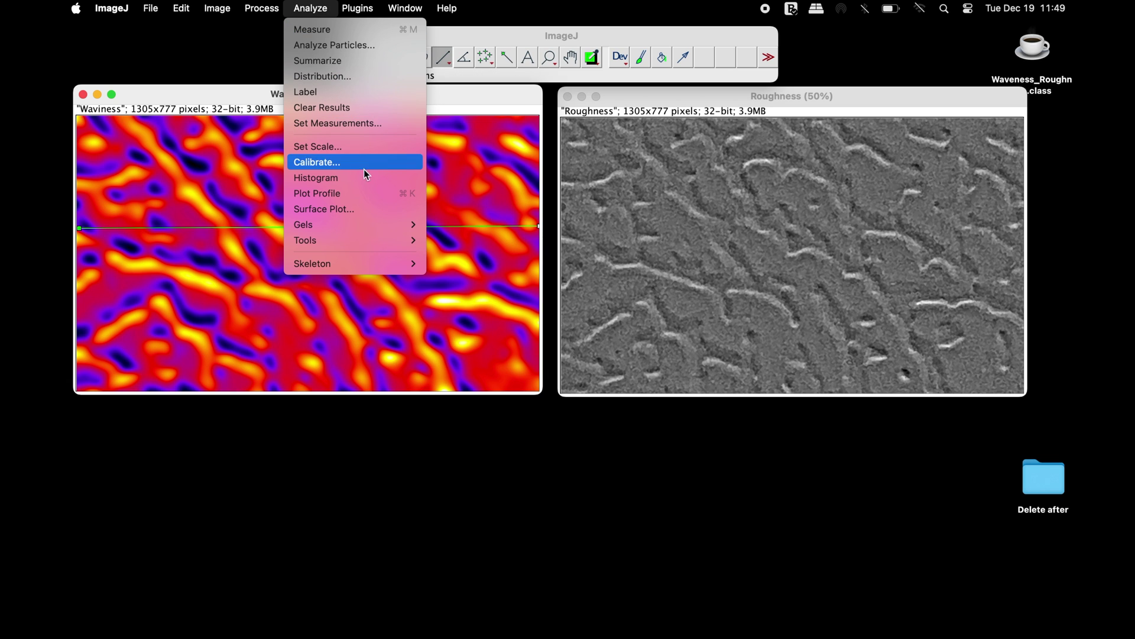
click(361, 192)
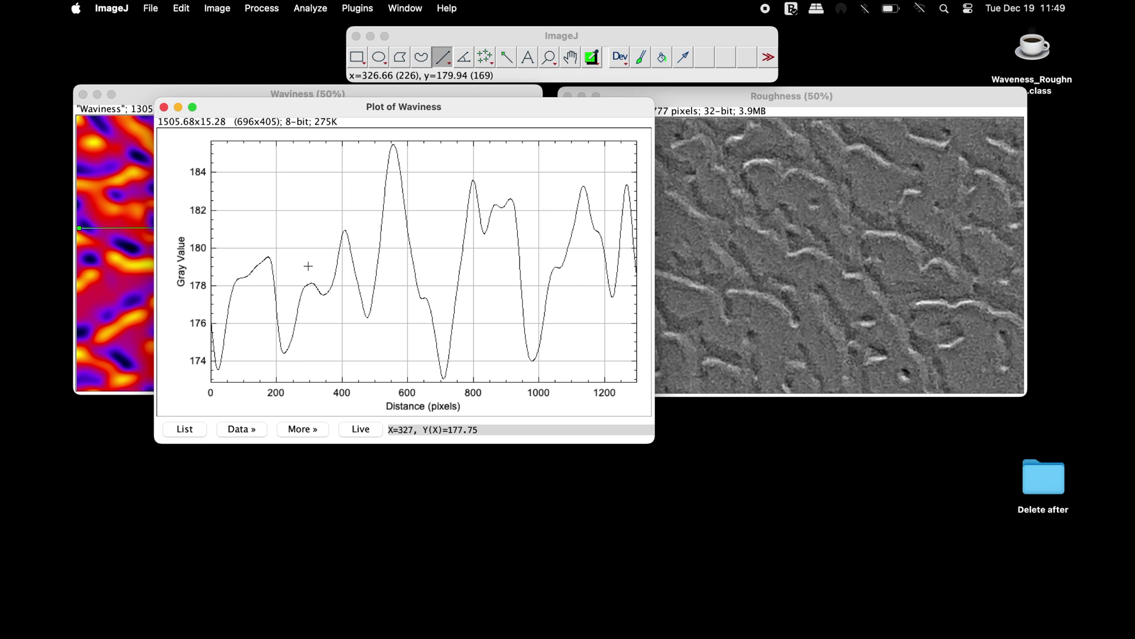
click(199, 430)
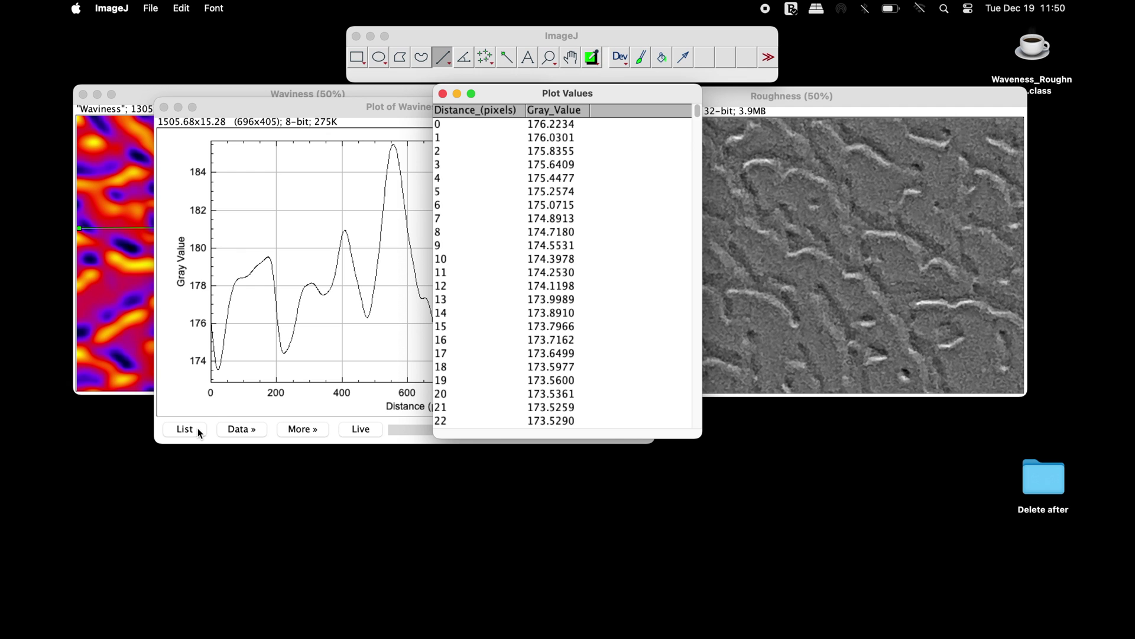
- Save the Waviness profile values as Values.csv
click(443, 94)
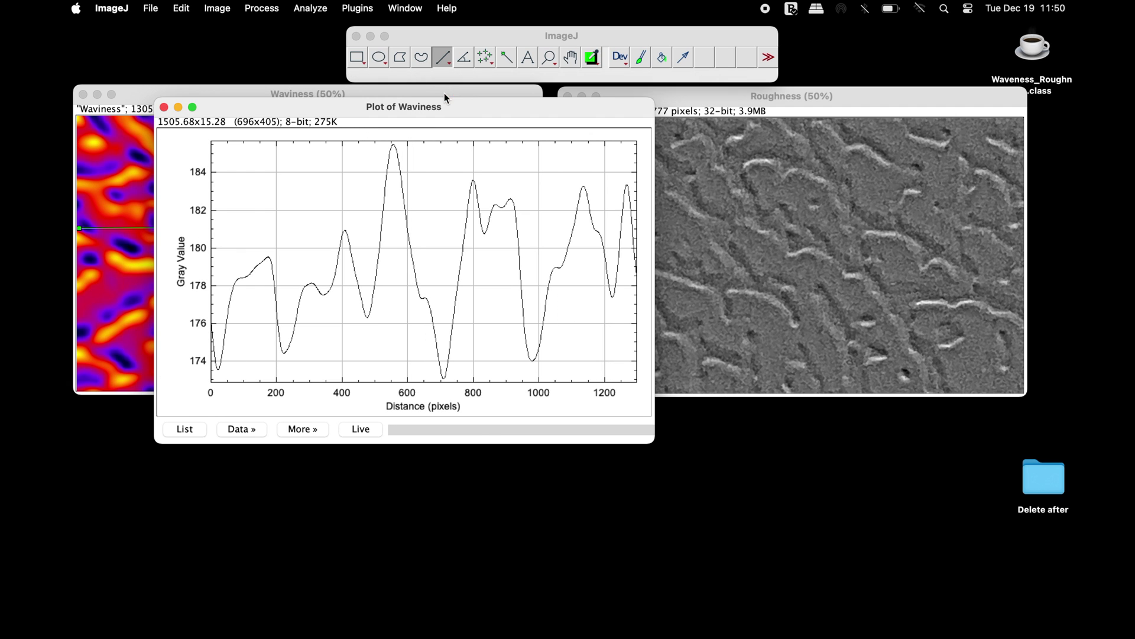
click(255, 432)
click(290, 432)
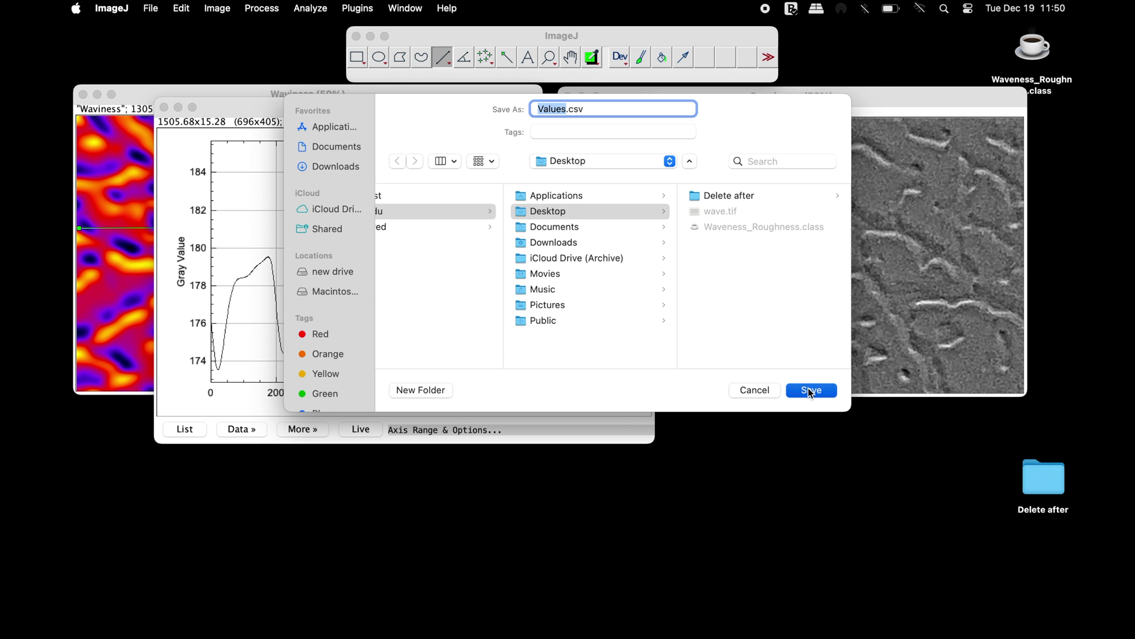
click(807, 391)
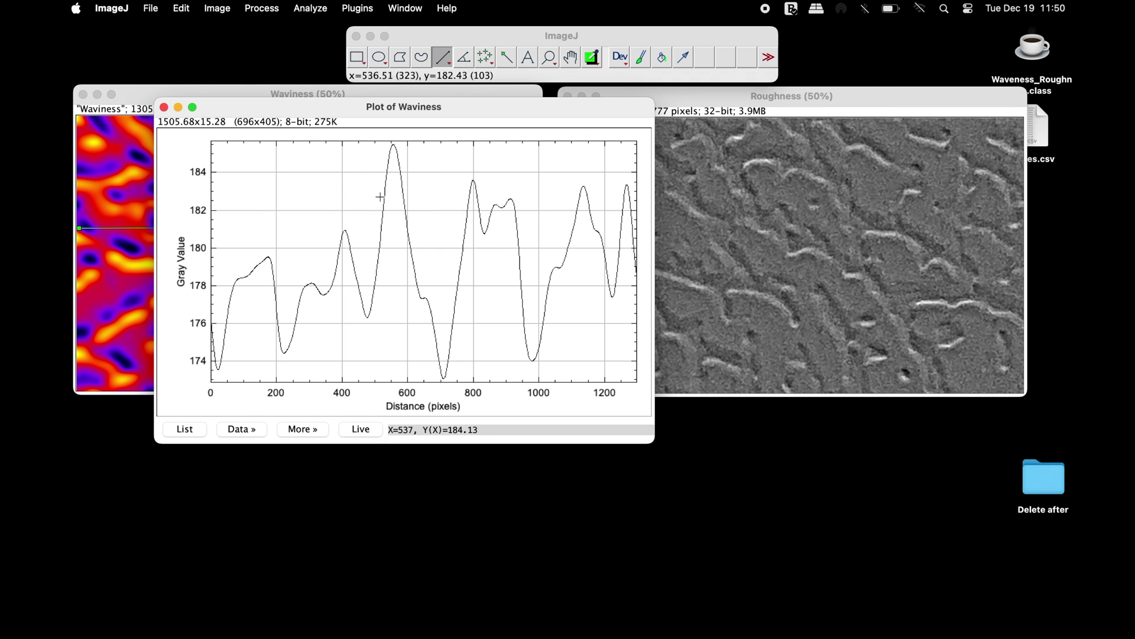
- Save the profile plot as Plot of Waviness.tif on the Desktop
click(152, 8)
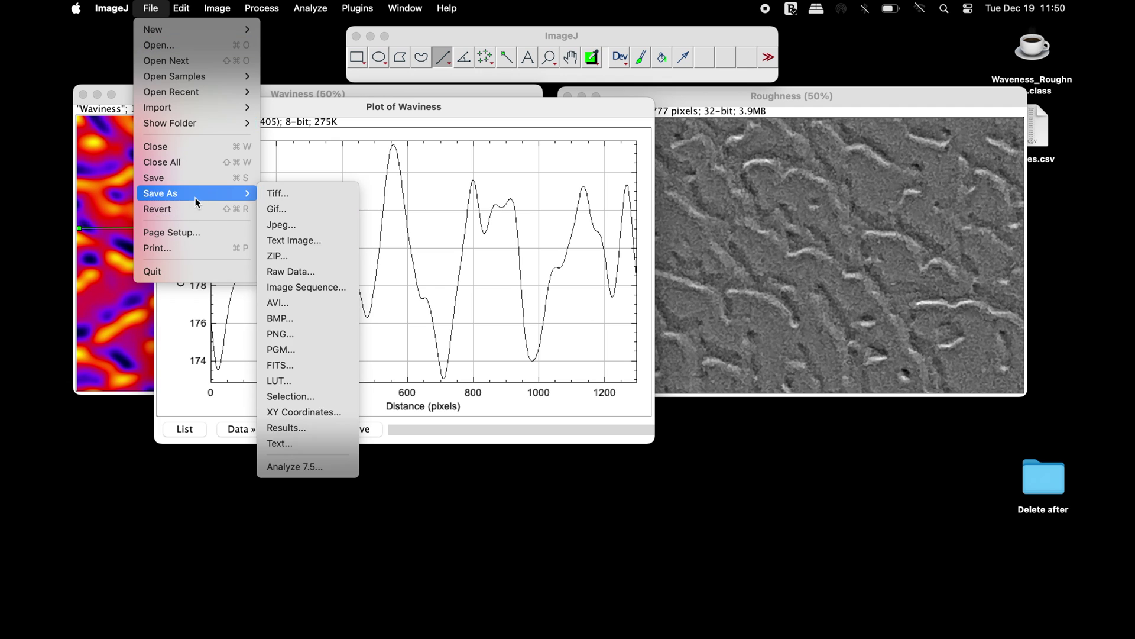
click(285, 194)
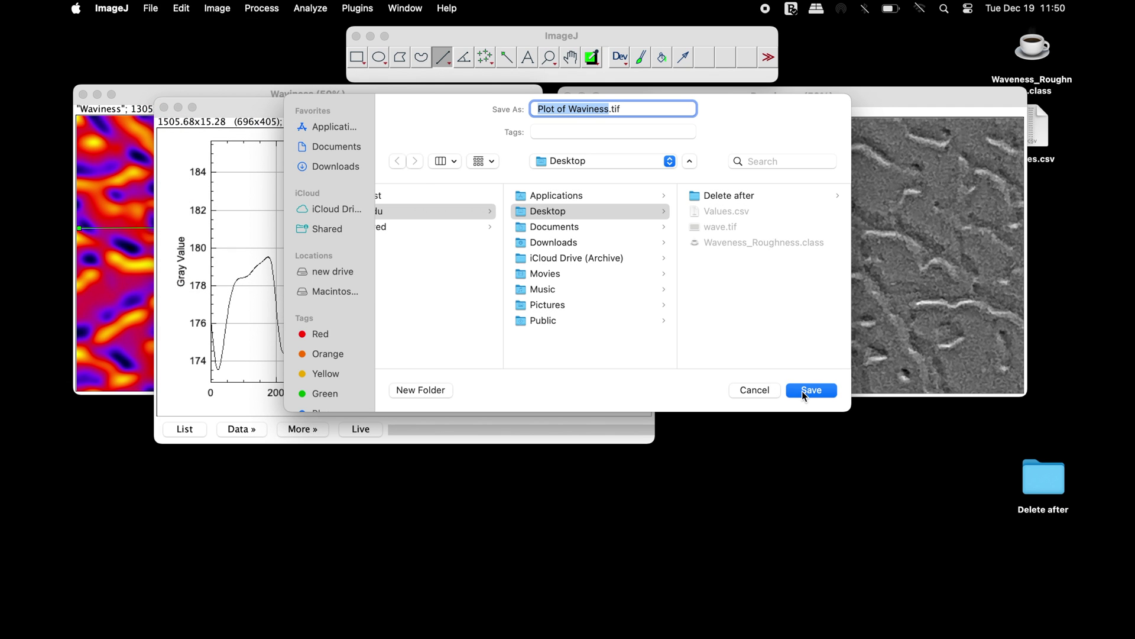
click(803, 394)
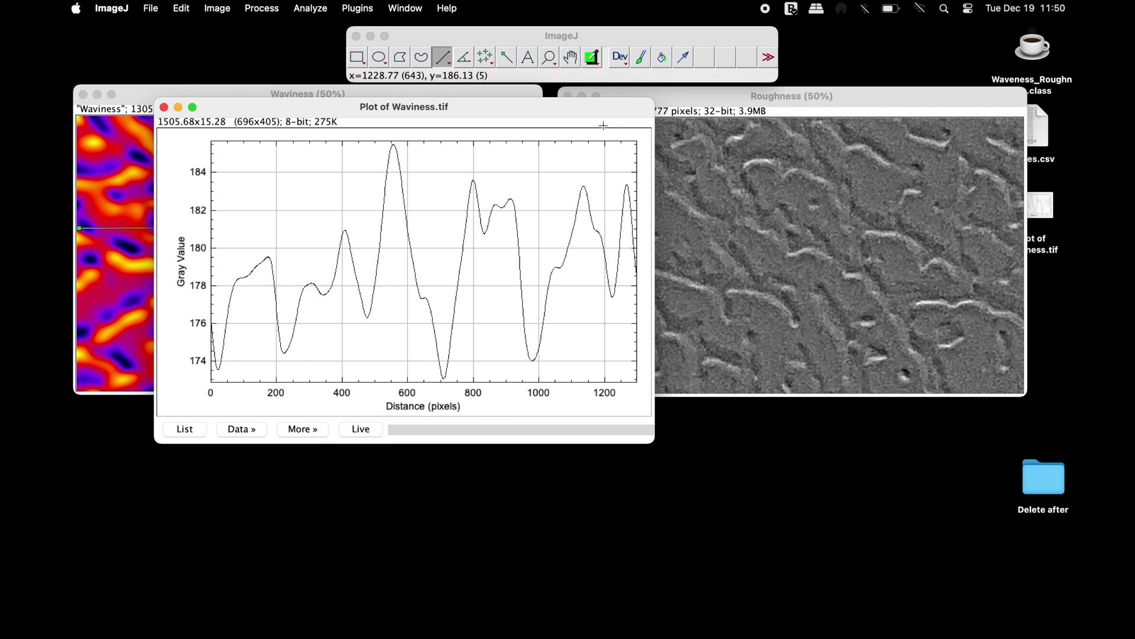
- Copy the Waviness line selection and restore it onto the Roughness image
drag(567, 110, 459, 303)
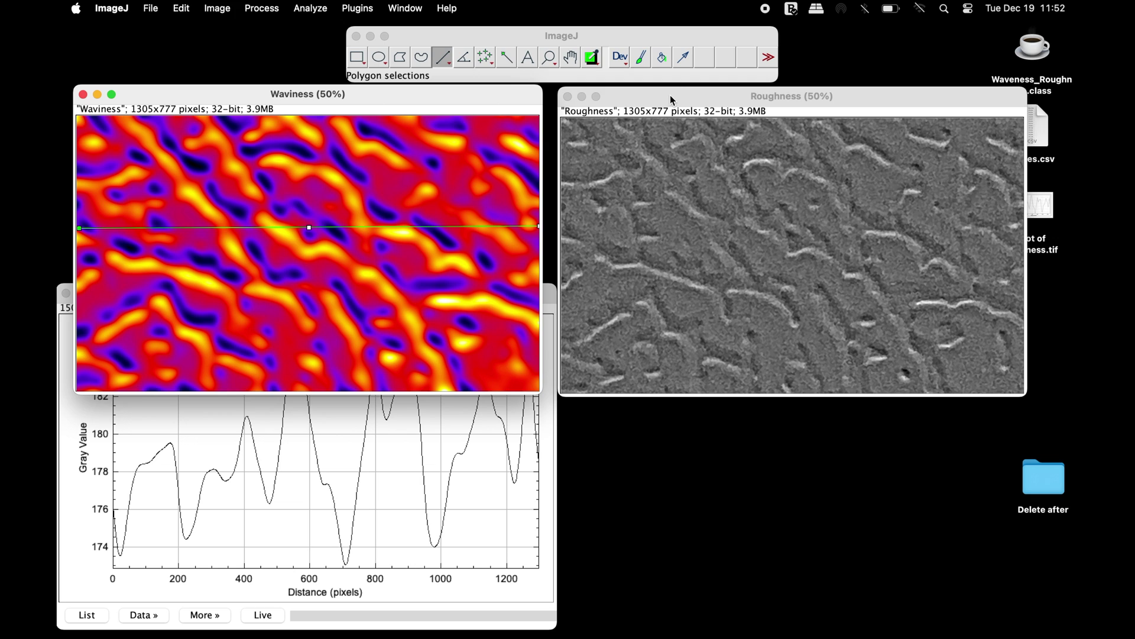
click(671, 98)
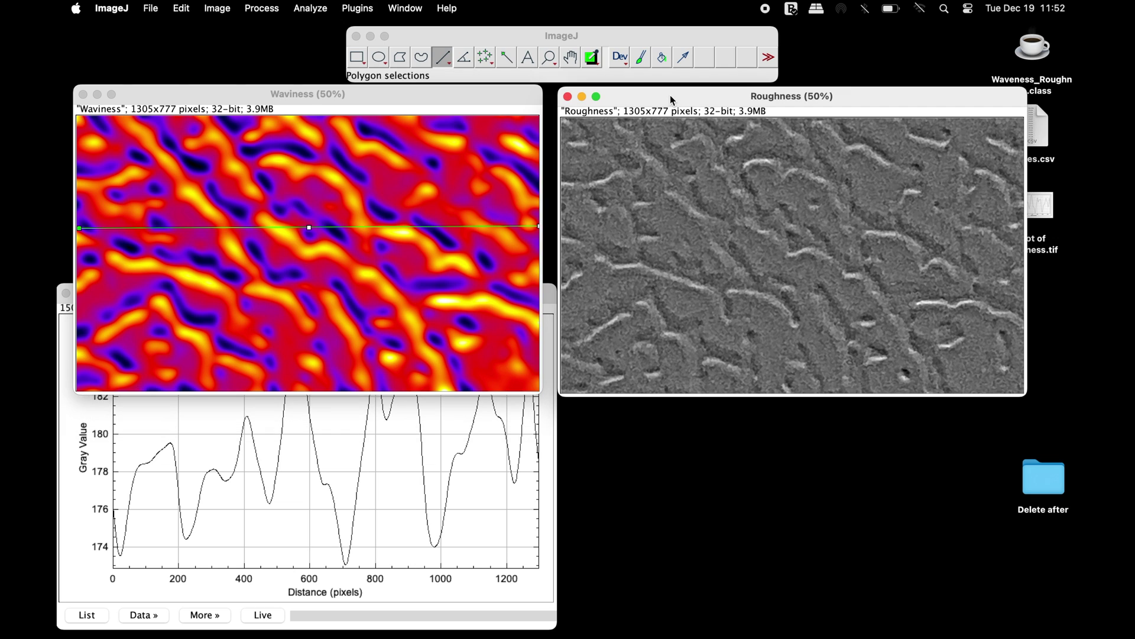
click(397, 98)
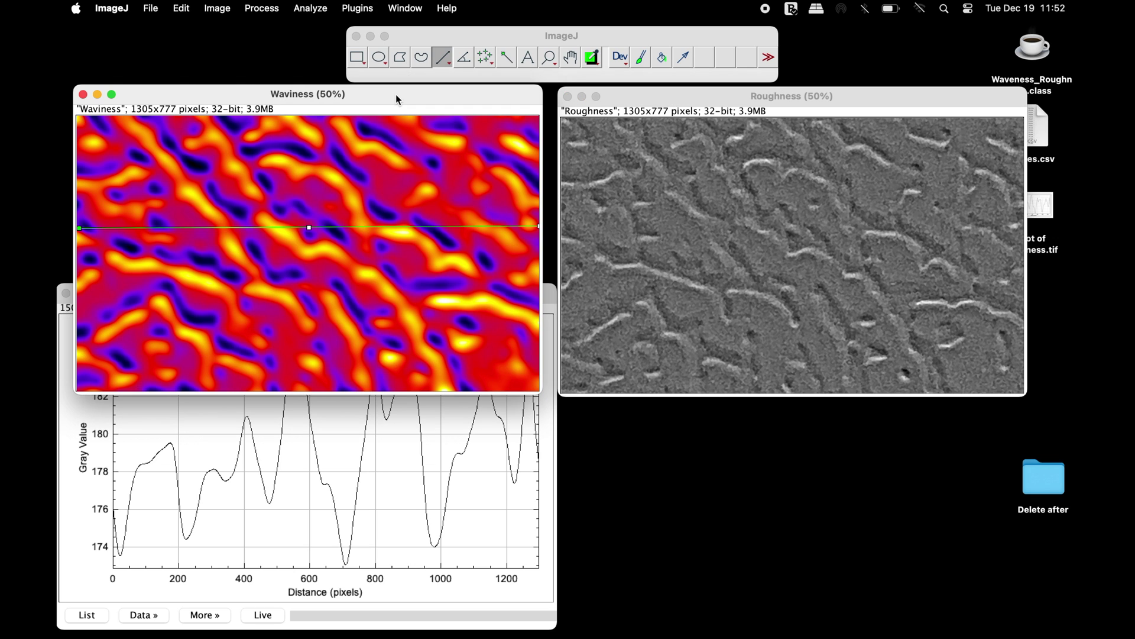
click(181, 10)
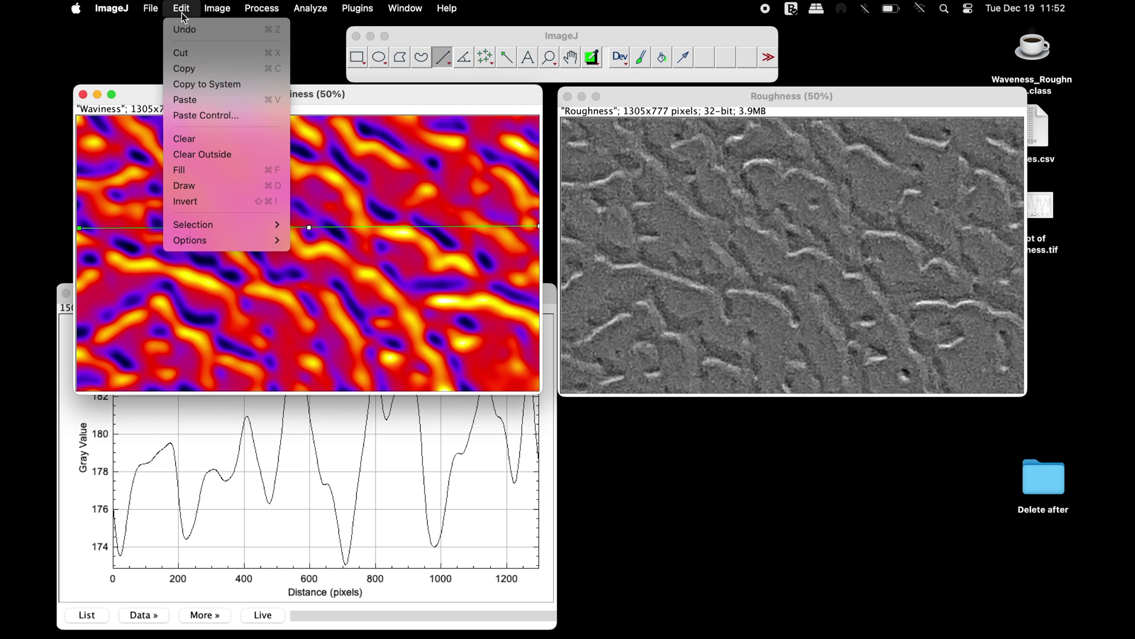
click(216, 69)
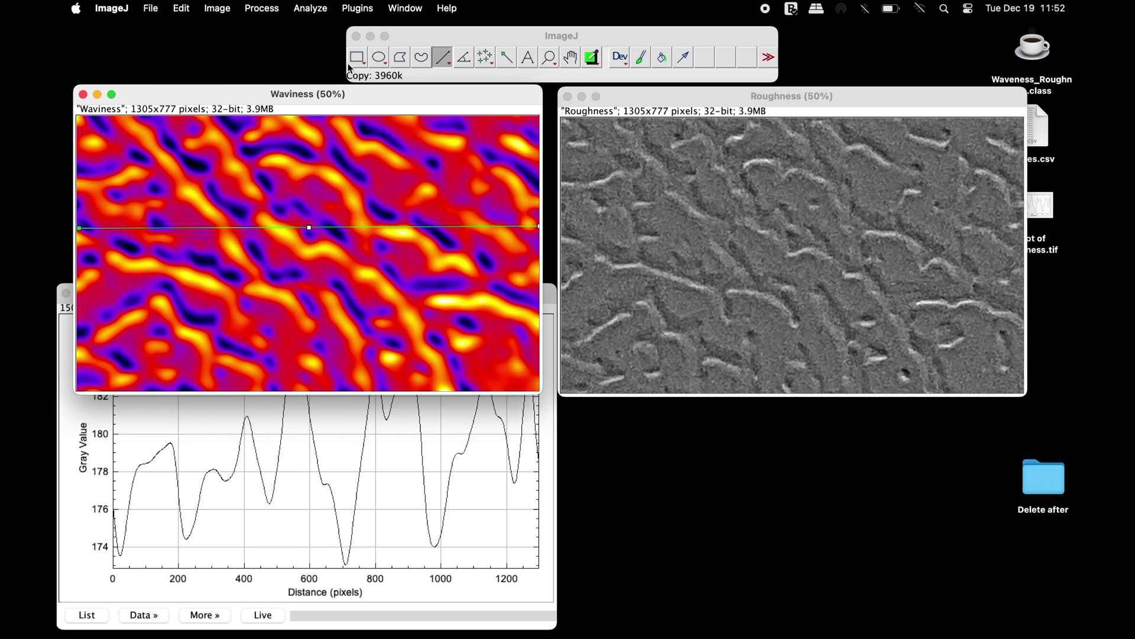
click(670, 96)
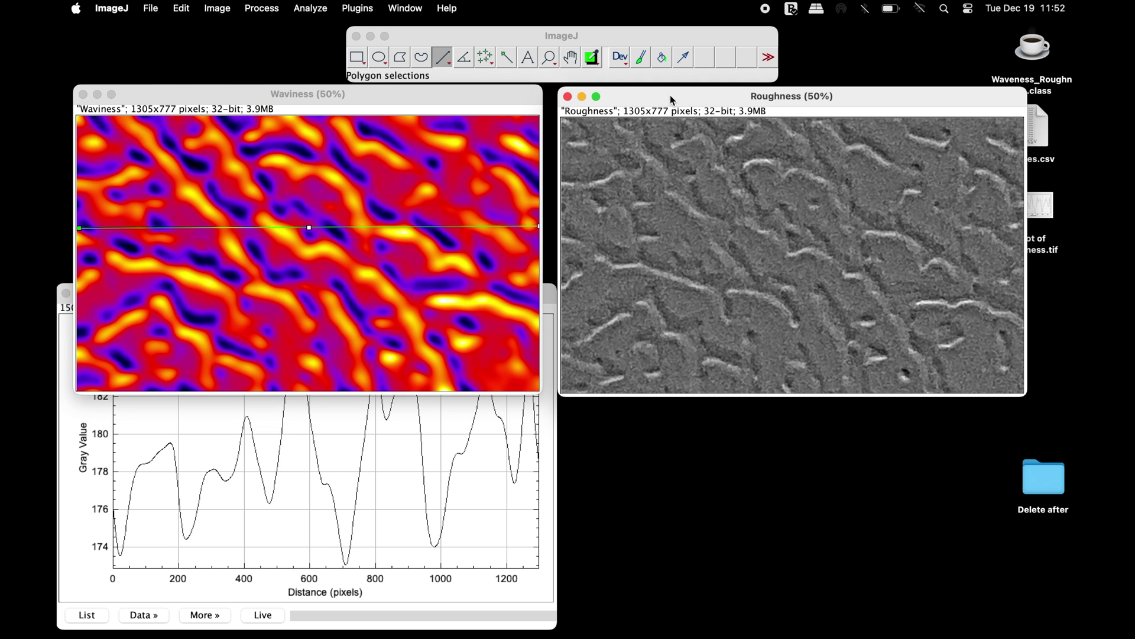
click(181, 8)
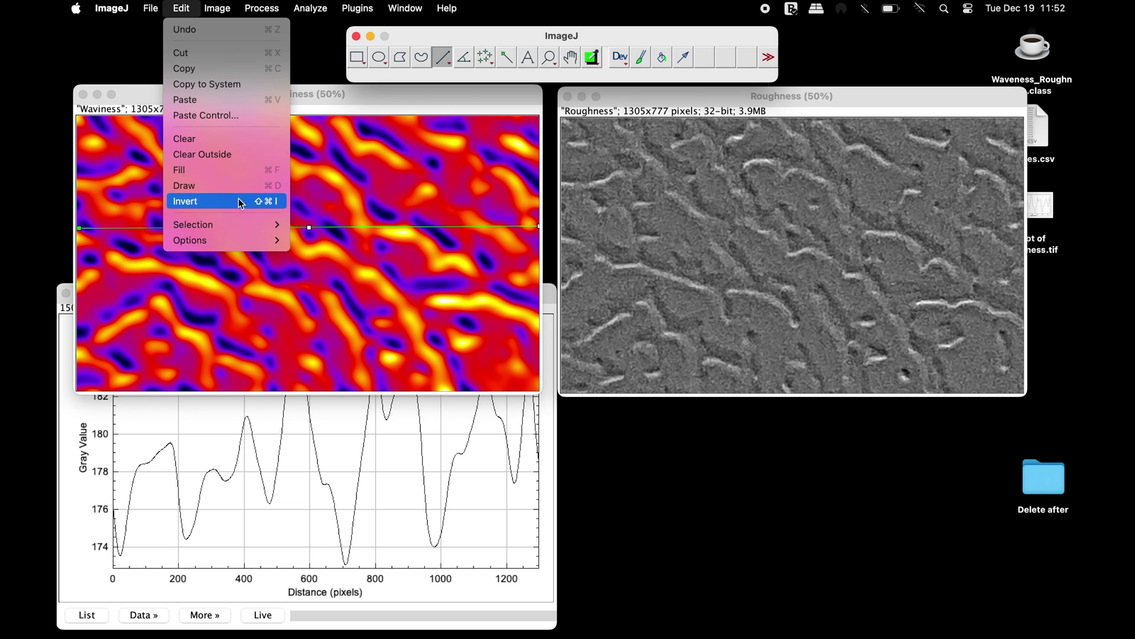
mouse_move(194, 224)
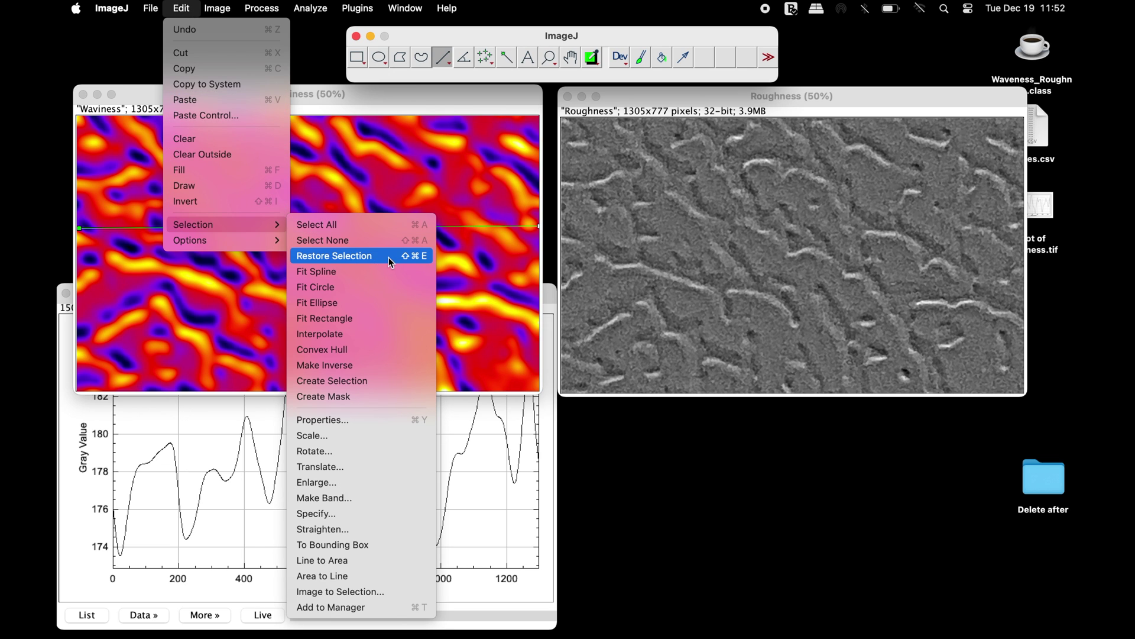
click(388, 258)
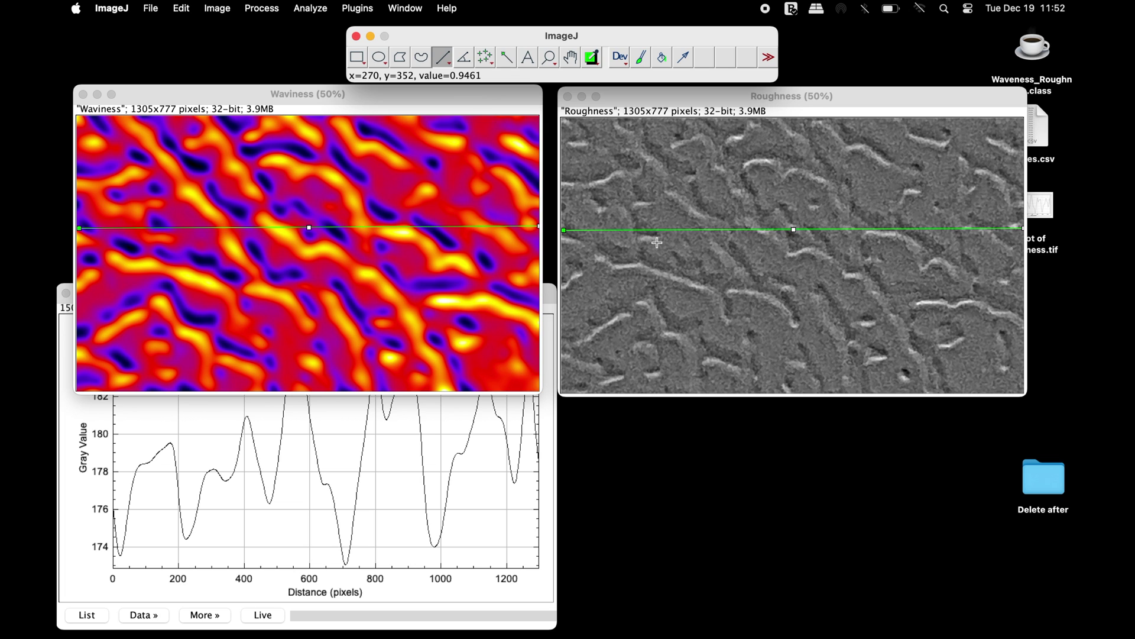
- Plot the Roughness line profile and minimize the Roughness plot
click(657, 243)
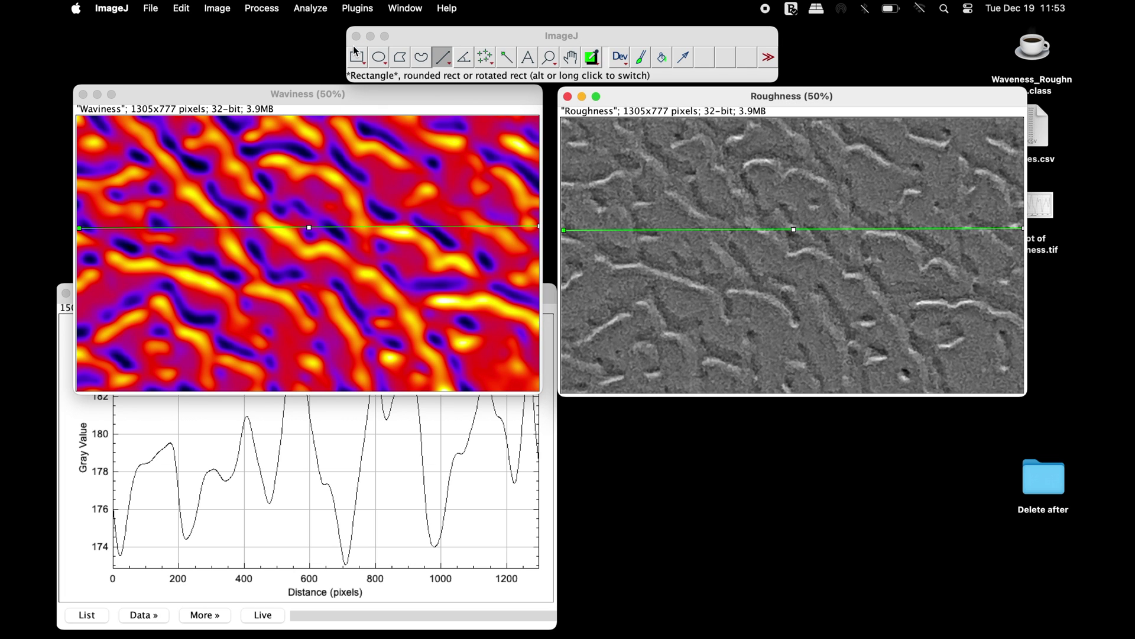
click(316, 10)
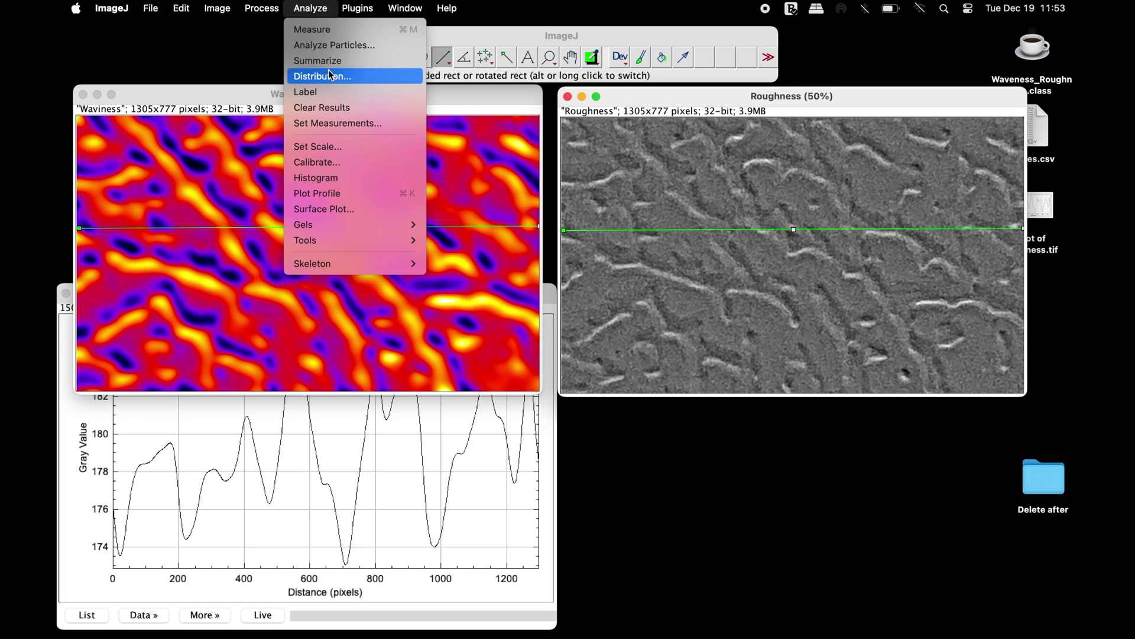
click(348, 193)
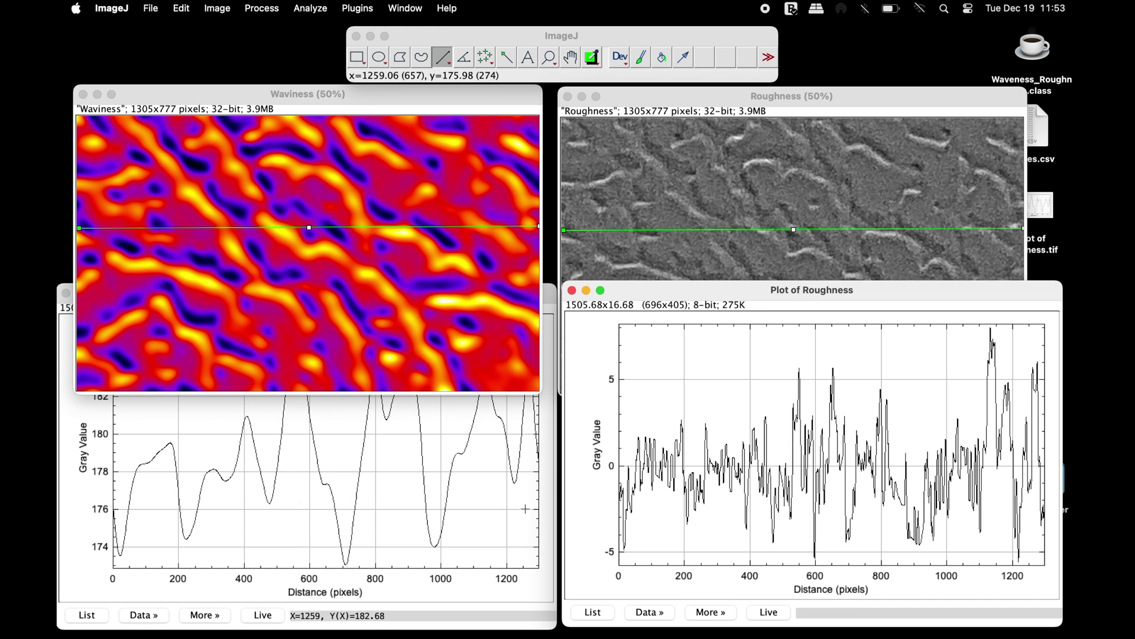
click(512, 523)
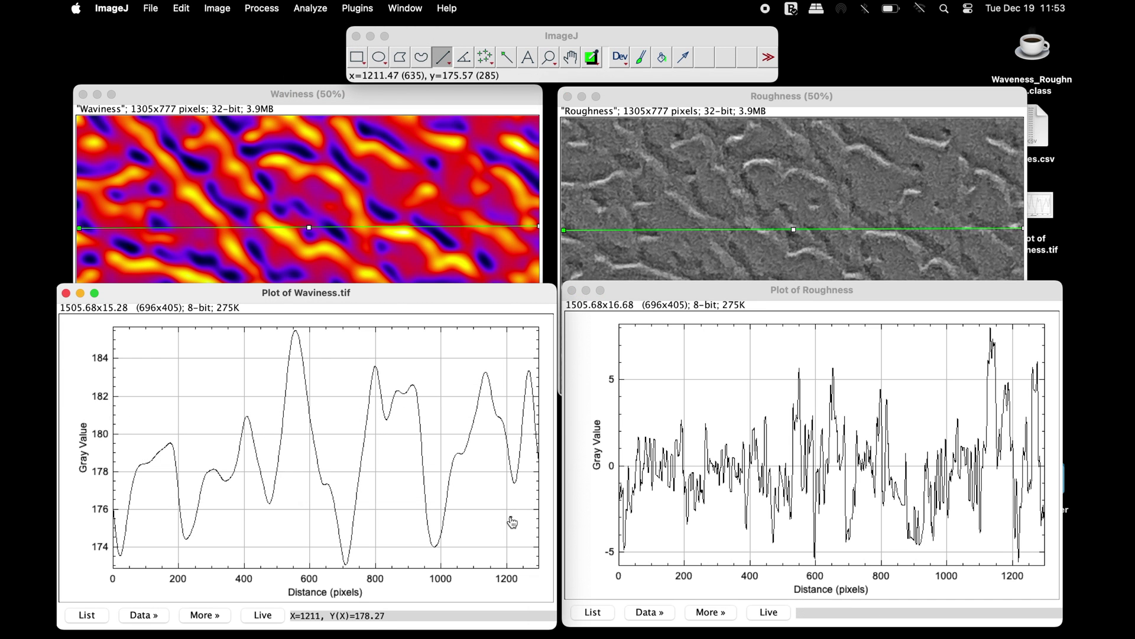
click(586, 291)
- Minimize the Waviness plot and clear the line selections from both images
click(81, 293)
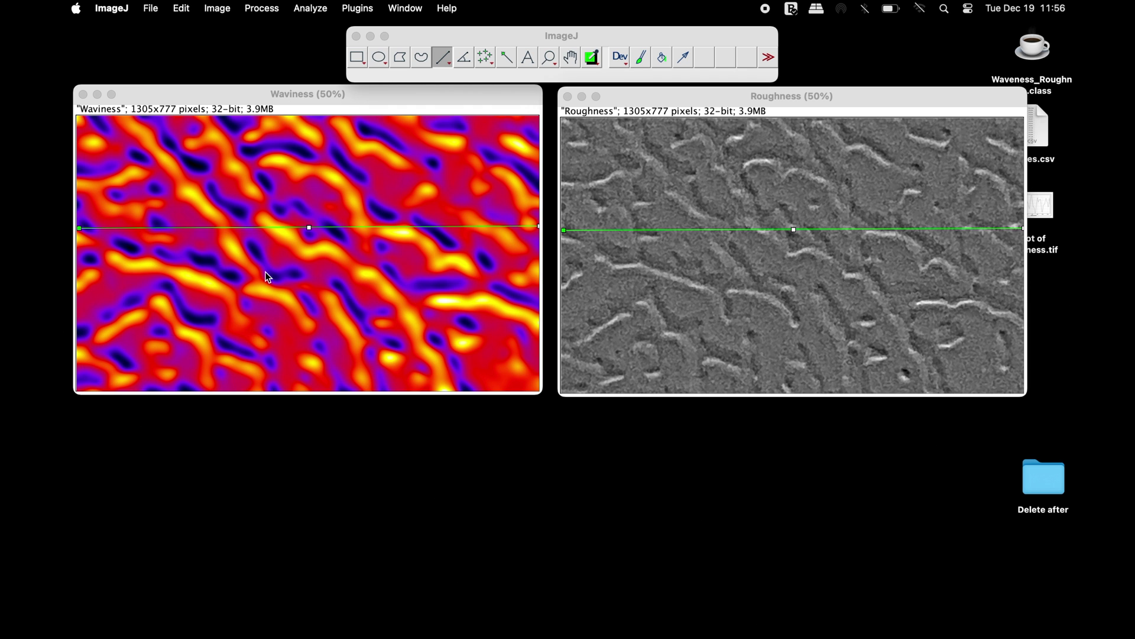
click(466, 157)
click(624, 147)
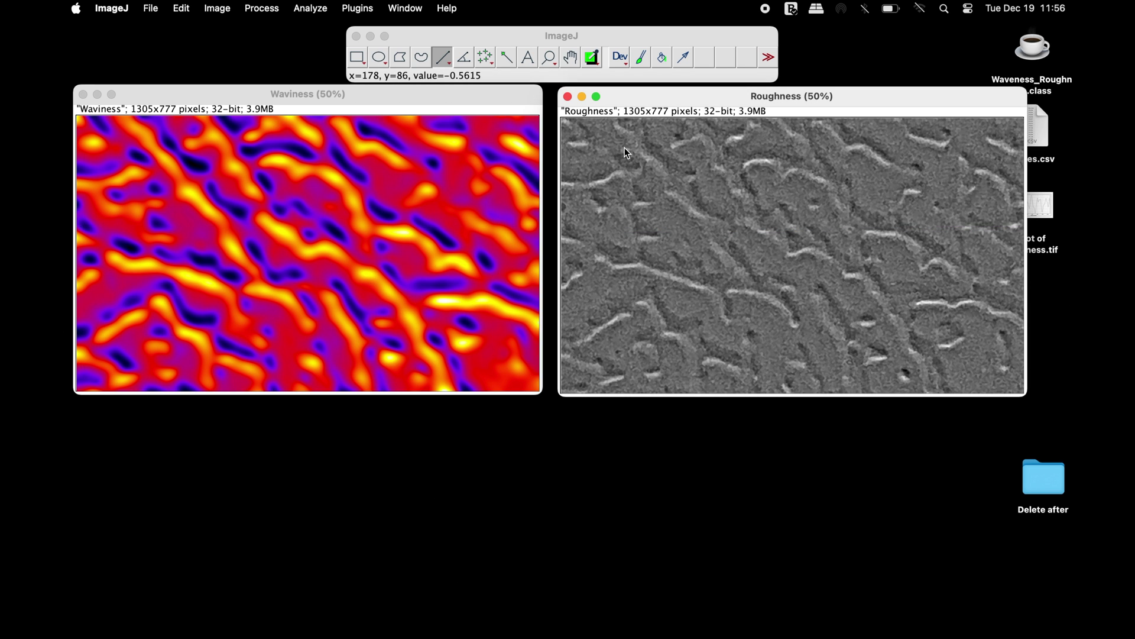
click(396, 104)
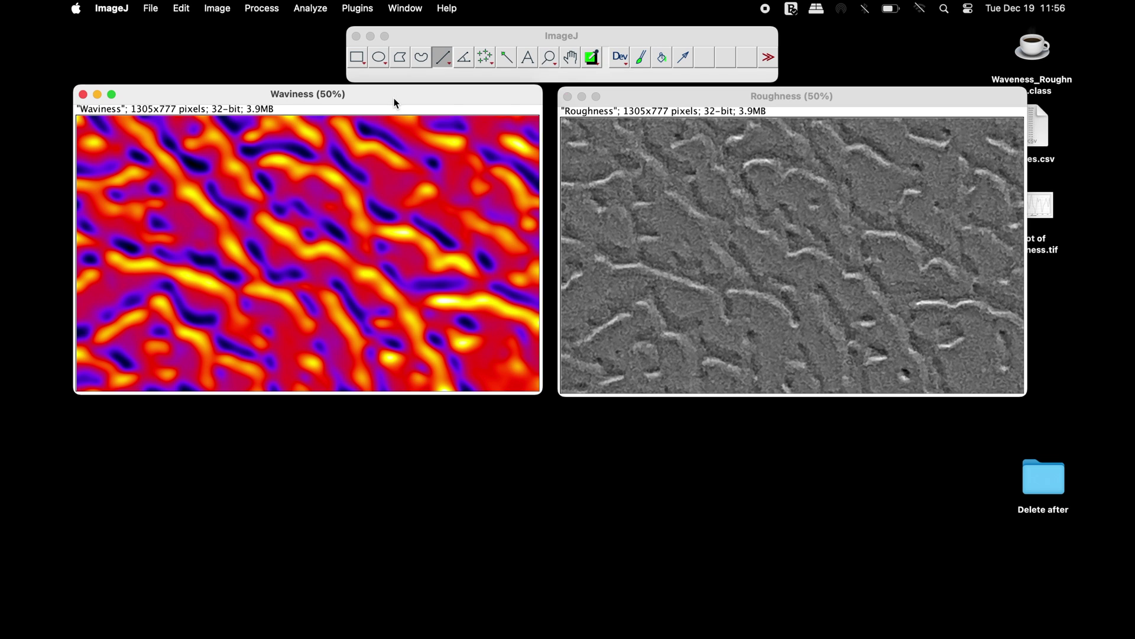
- Create a 3D surface plot of the Waviness image with the default settings
click(314, 11)
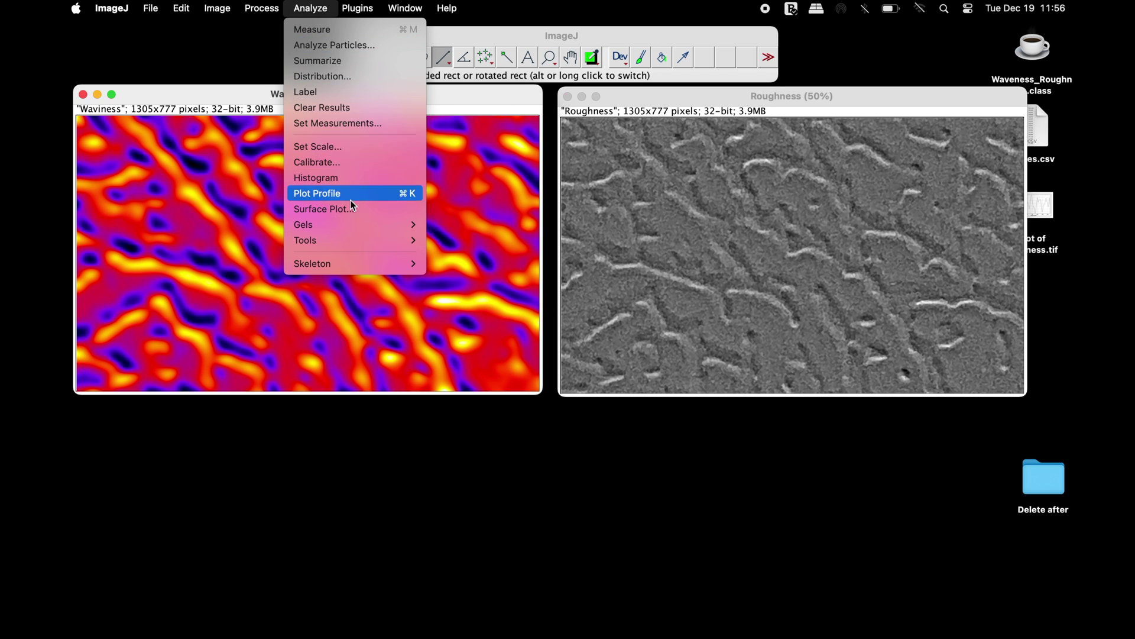
click(380, 214)
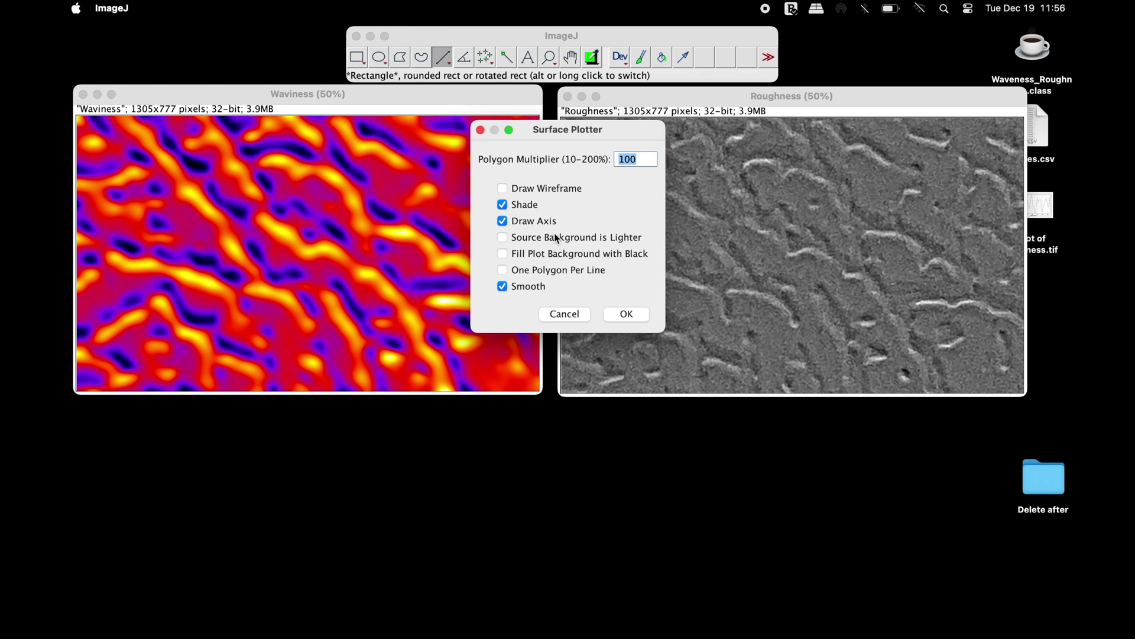
click(637, 312)
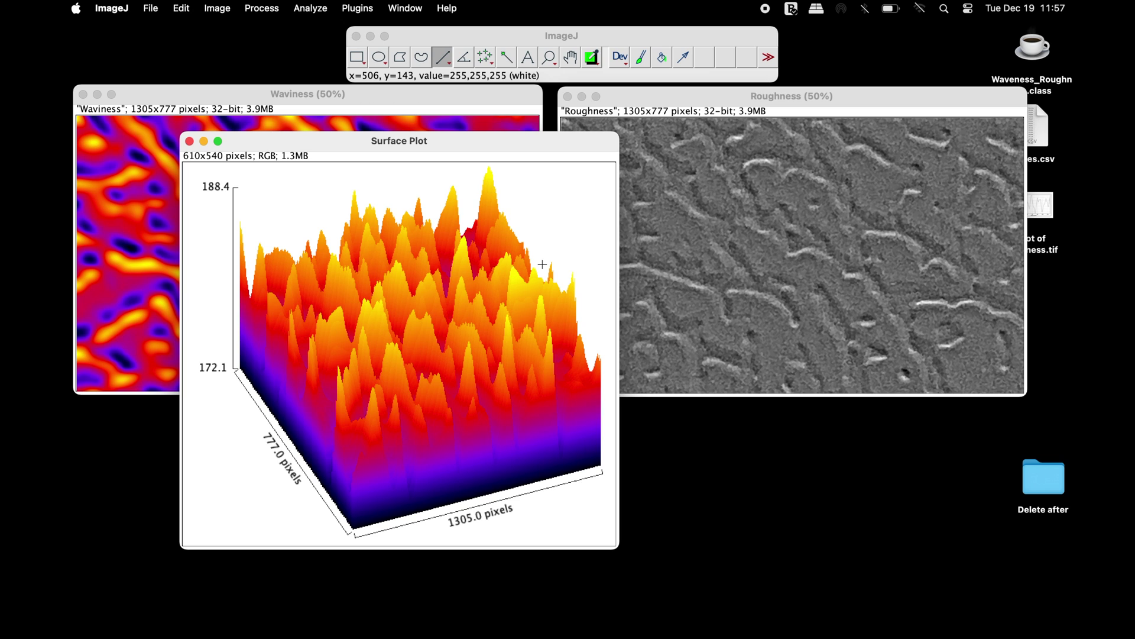
- Convert the surface plot to 8-bit and apply the Fire lookup table
click(217, 8)
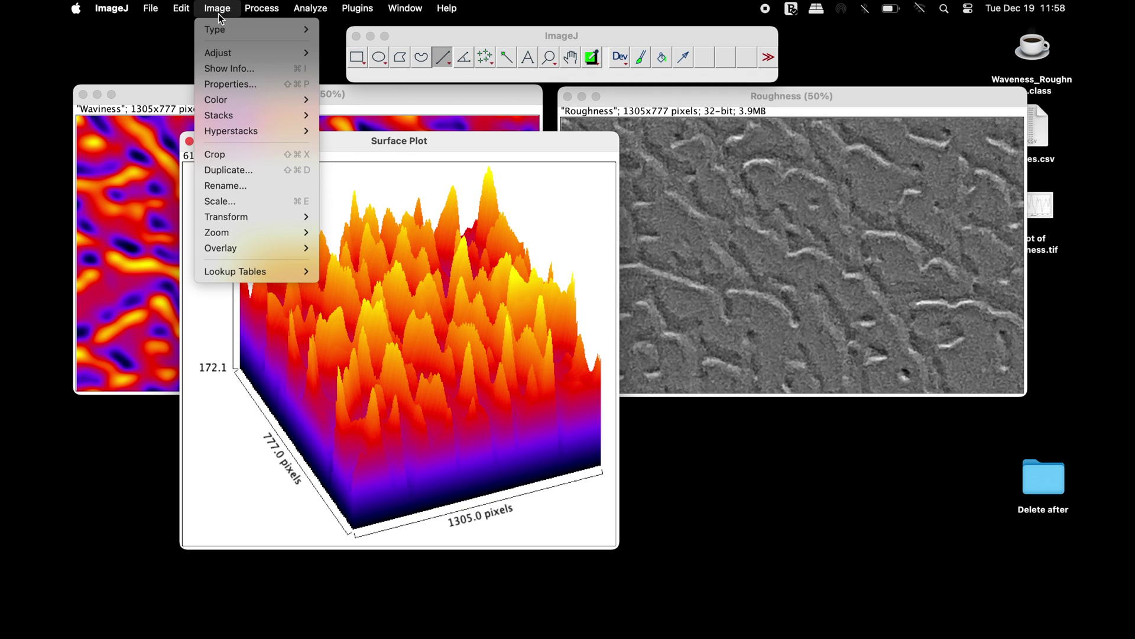
mouse_move(215, 30)
click(328, 30)
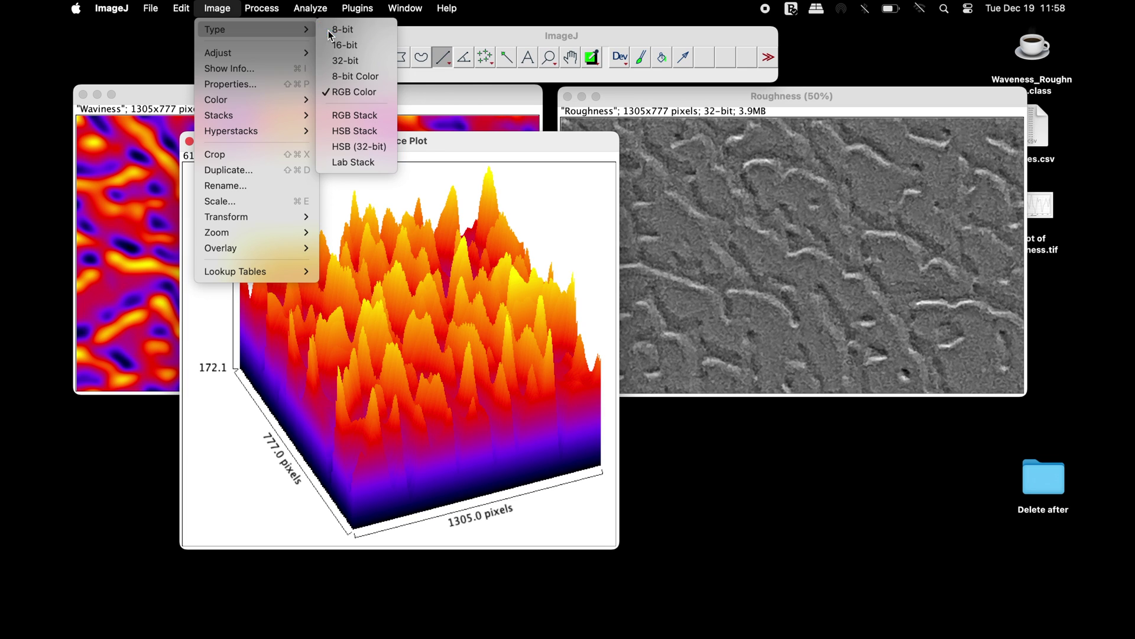
click(220, 8)
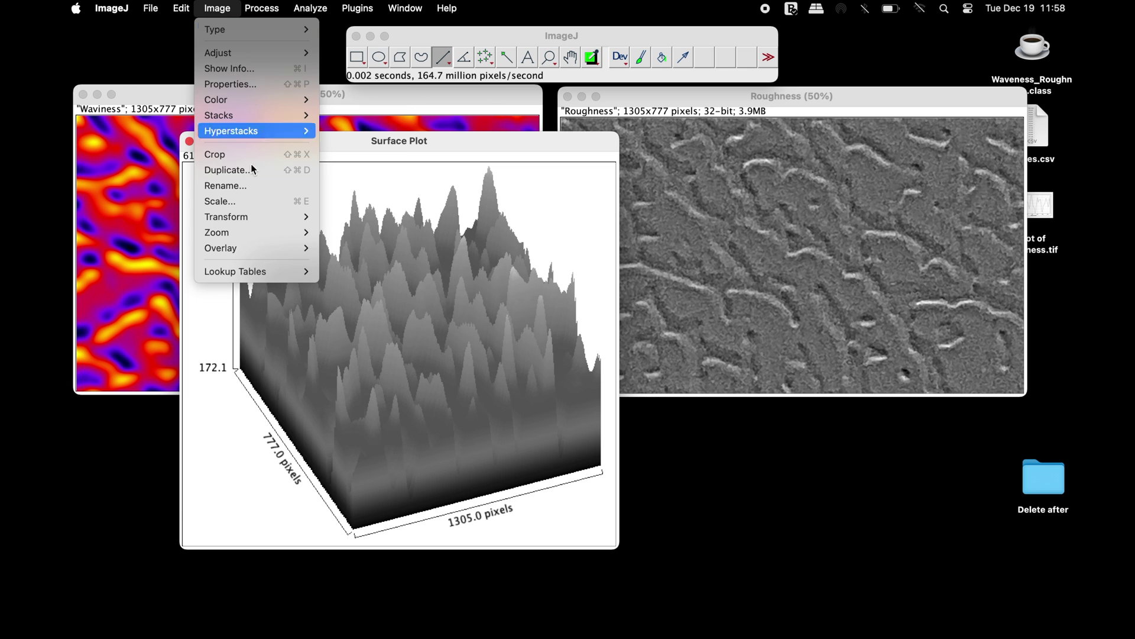
mouse_move(236, 272)
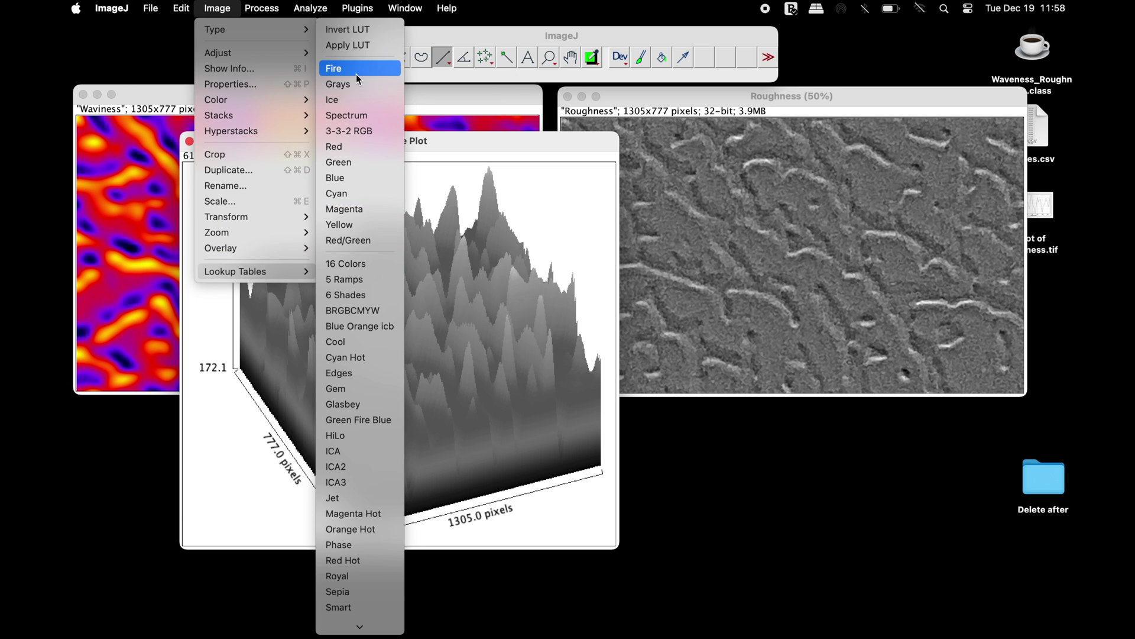
click(356, 72)
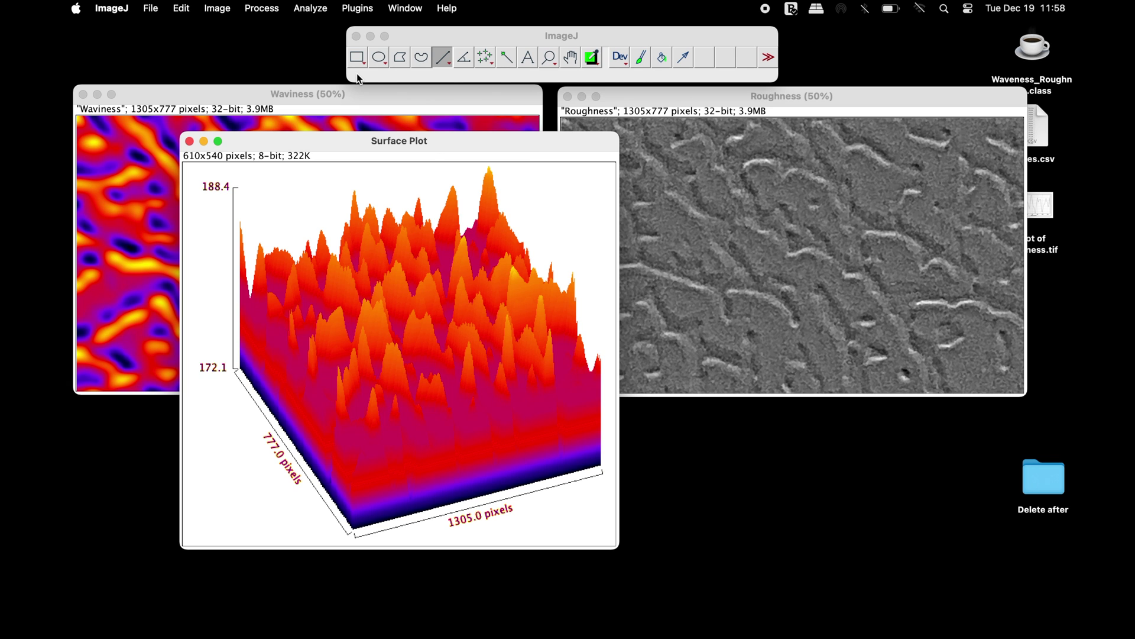
- Add a 0–255 calibration bar to the upper right of the surface plot
click(311, 8)
mouse_move(353, 240)
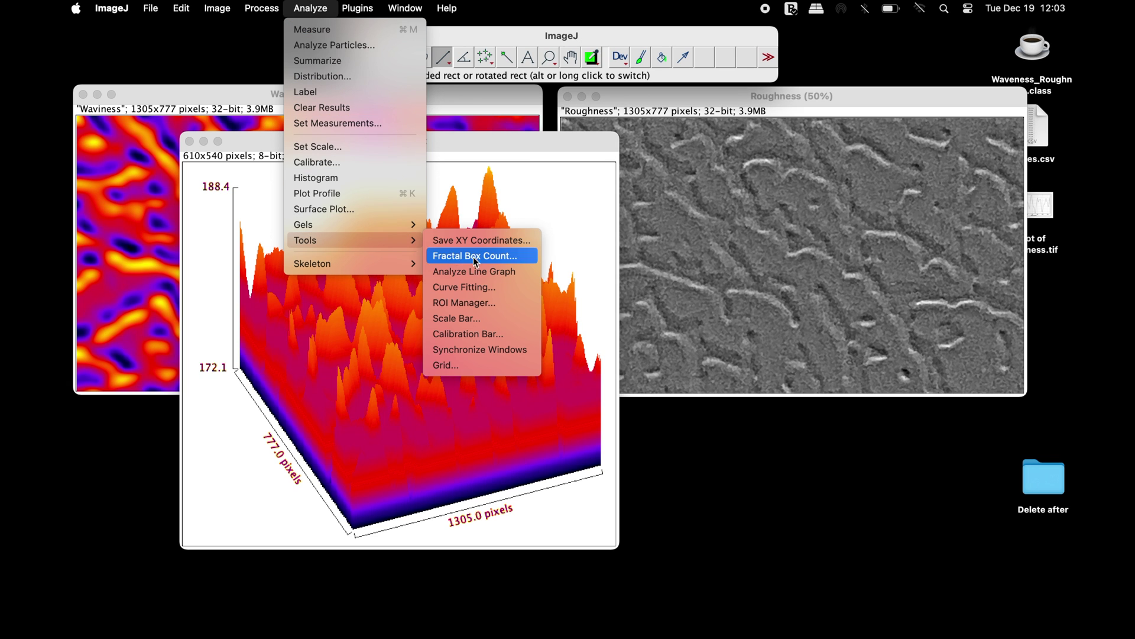
click(503, 333)
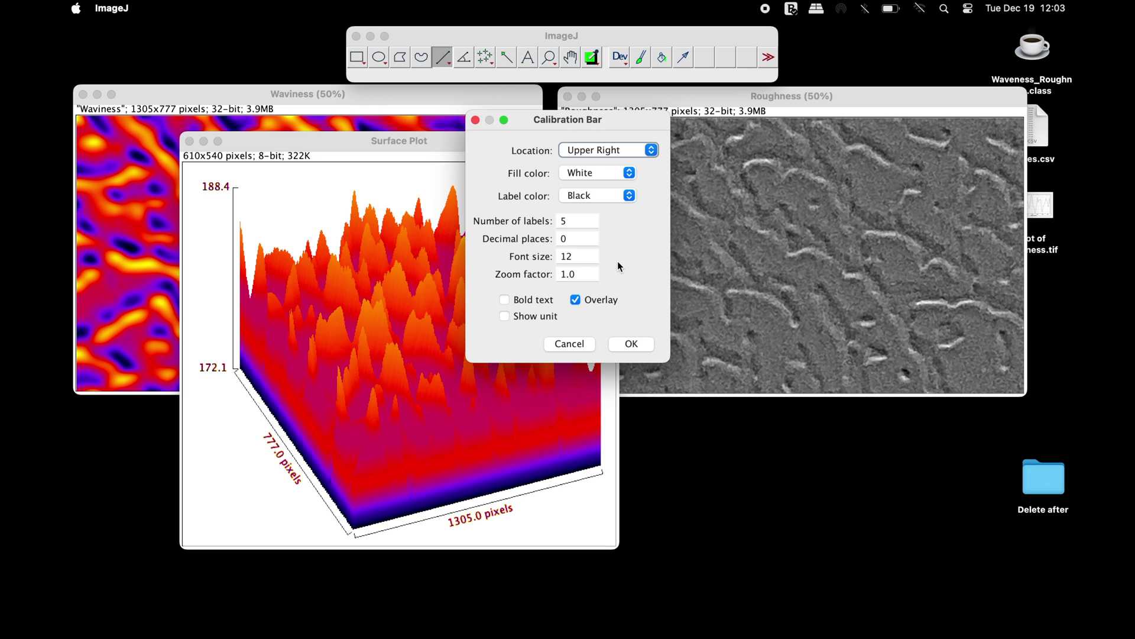
click(626, 344)
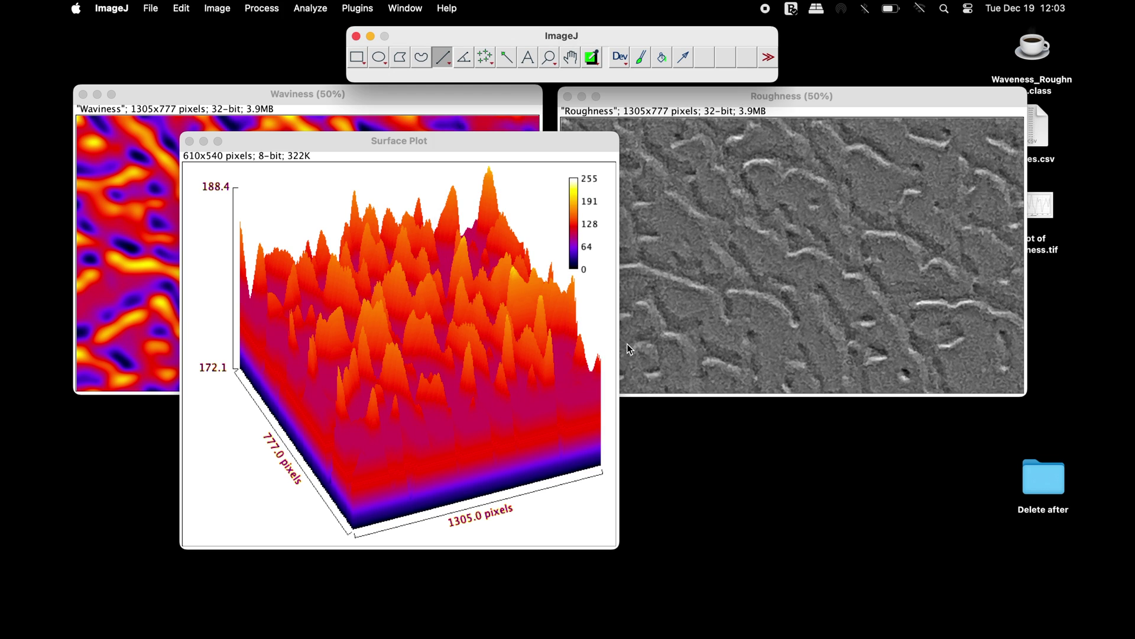
click(742, 96)
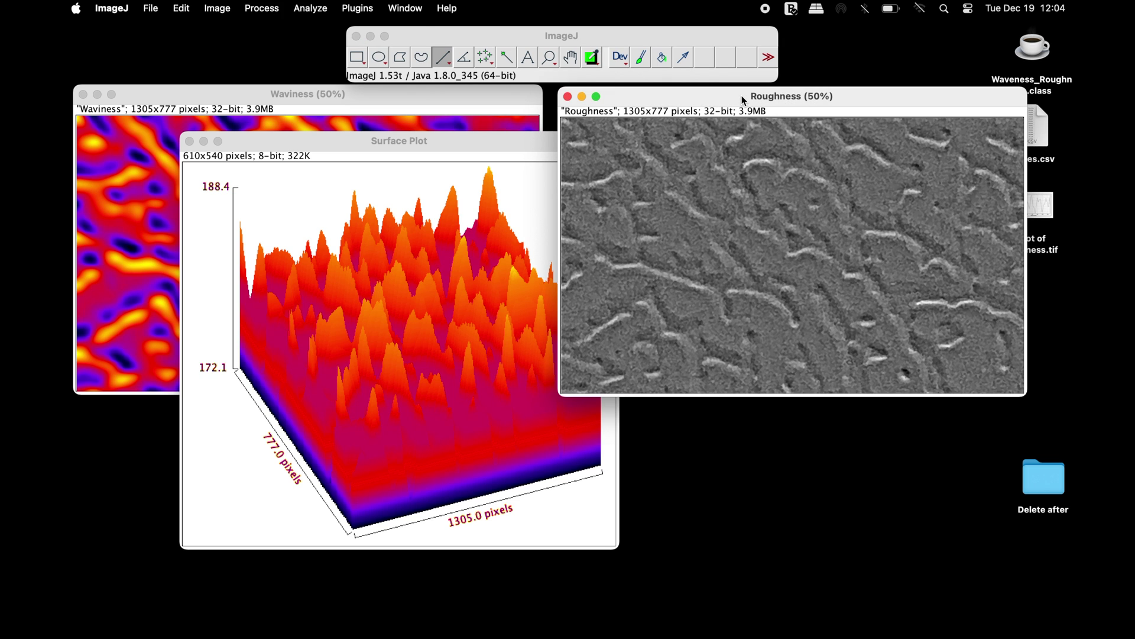
- Create a surface plot of the Roughness image
click(310, 9)
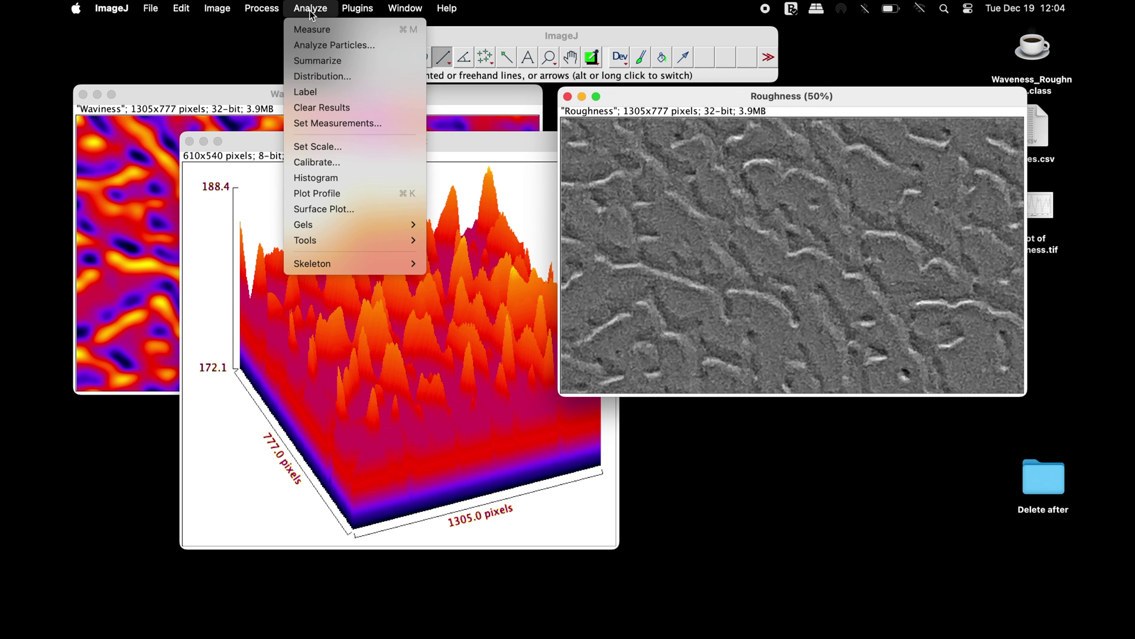
click(339, 207)
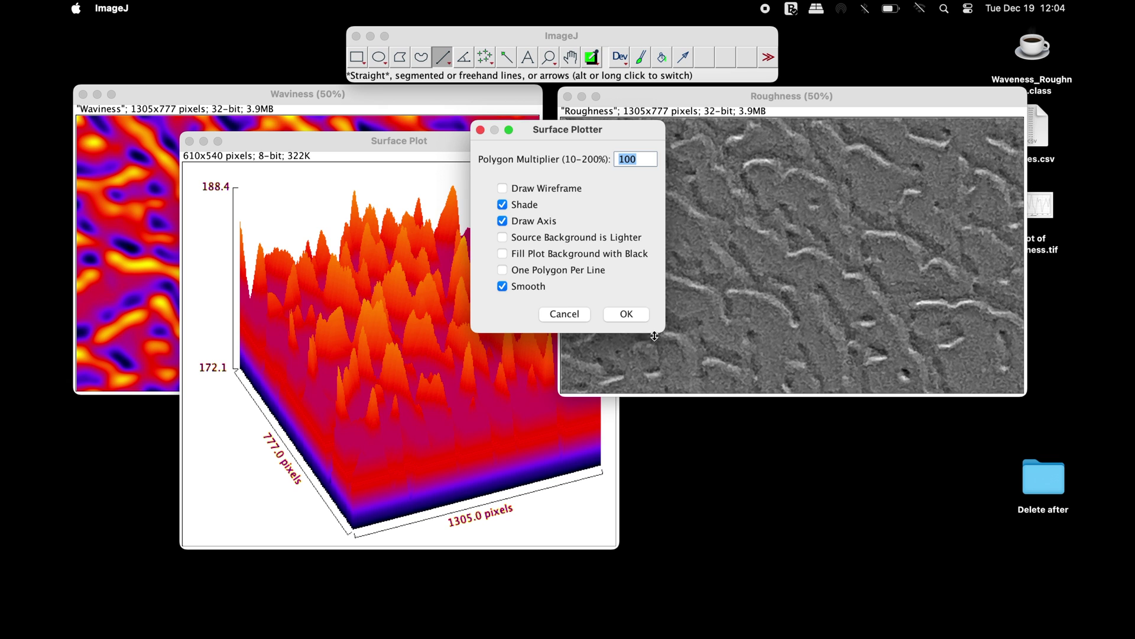
click(639, 316)
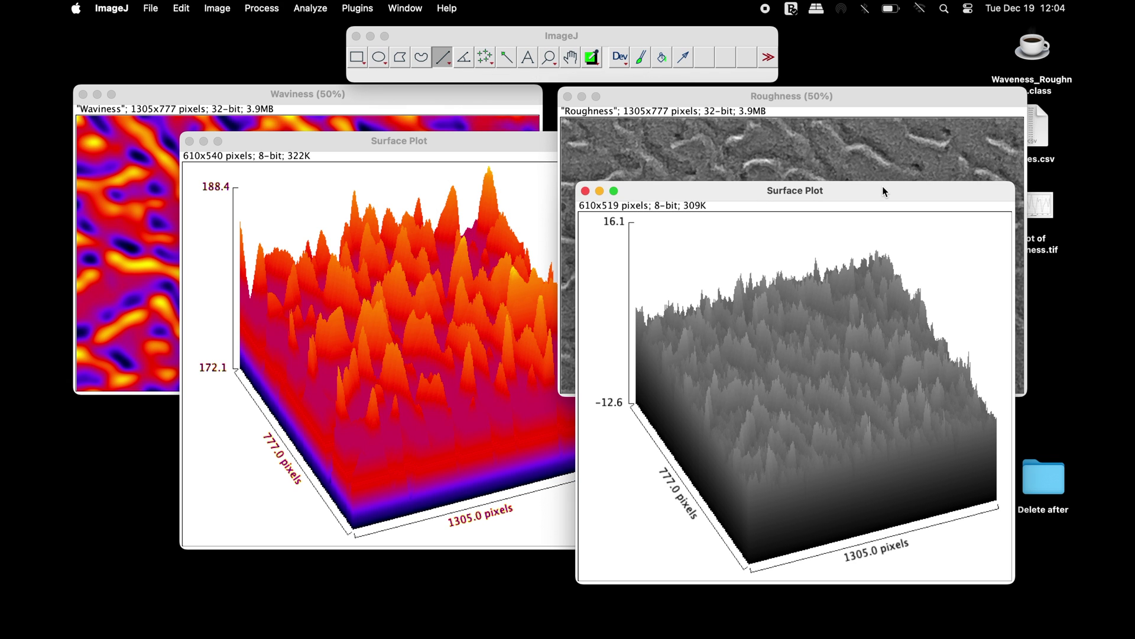
- Convert the Fire surface plot to RGB Color and save it as Surface Plot.tif
mouse_move(502, 145)
mouse_down()
mouse_move(428, 174)
mouse_move(429, 190)
mouse_up()
click(217, 8)
mouse_move(215, 29)
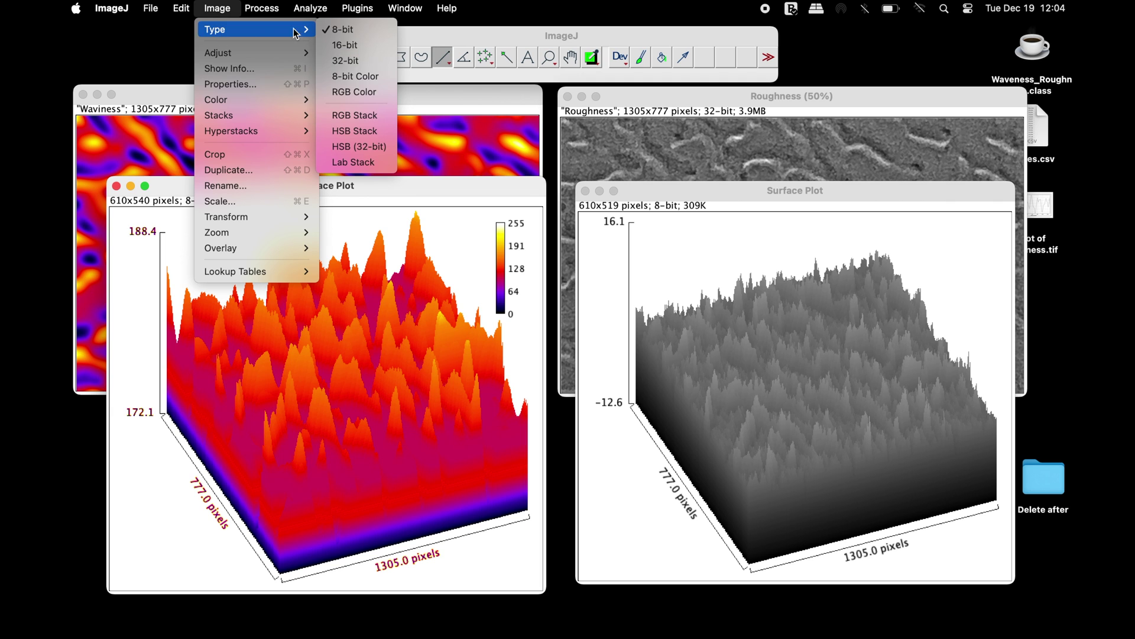
click(360, 91)
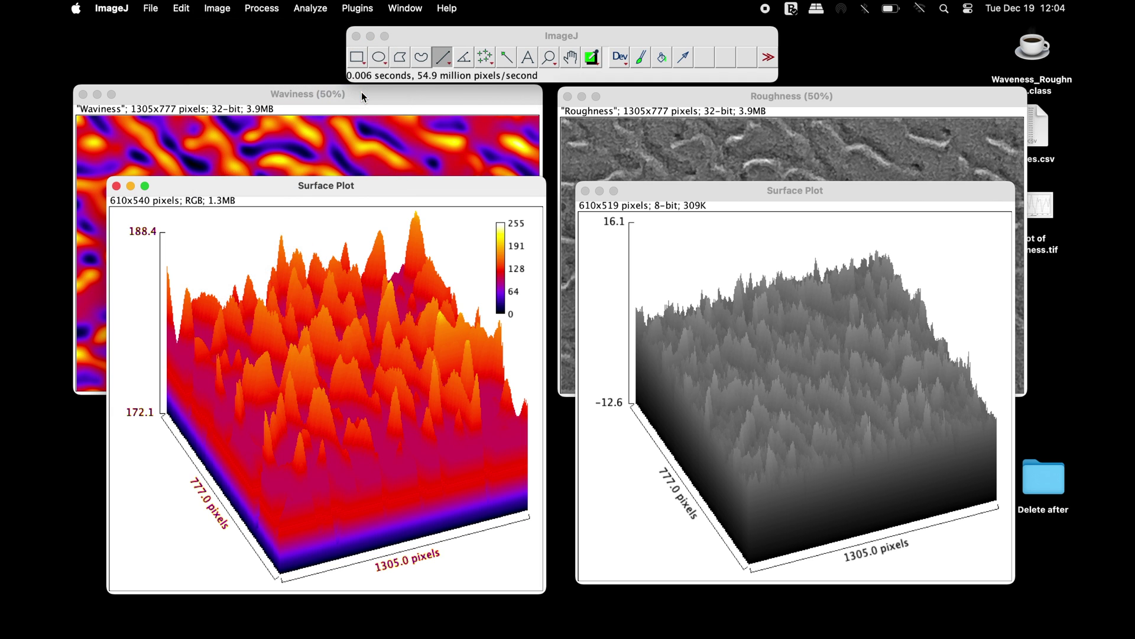
click(150, 7)
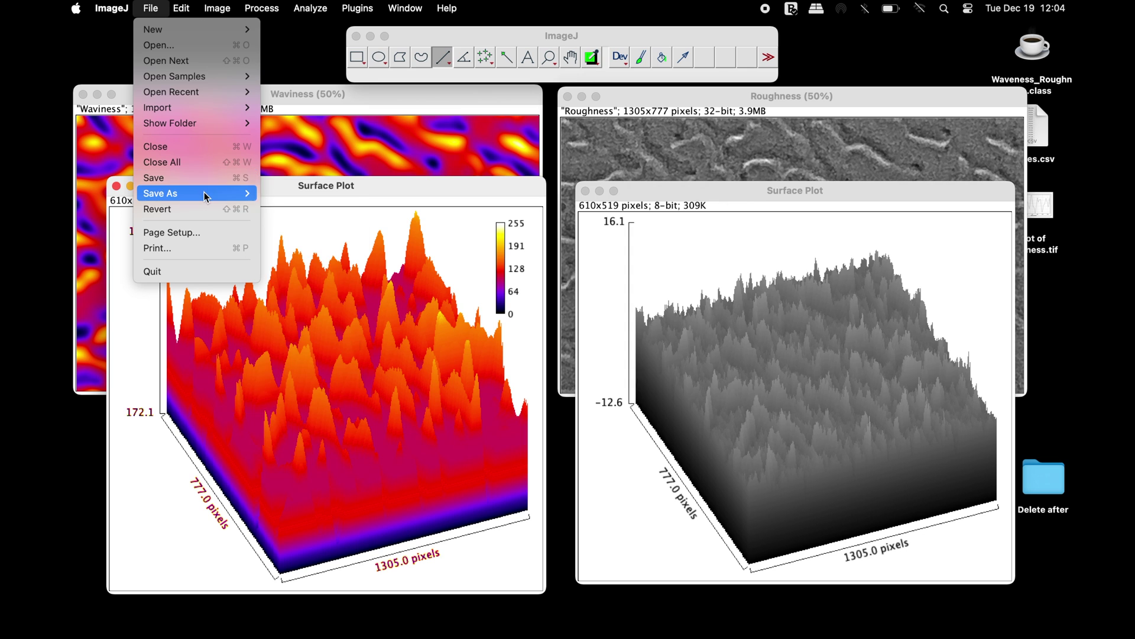
mouse_move(168, 194)
click(289, 197)
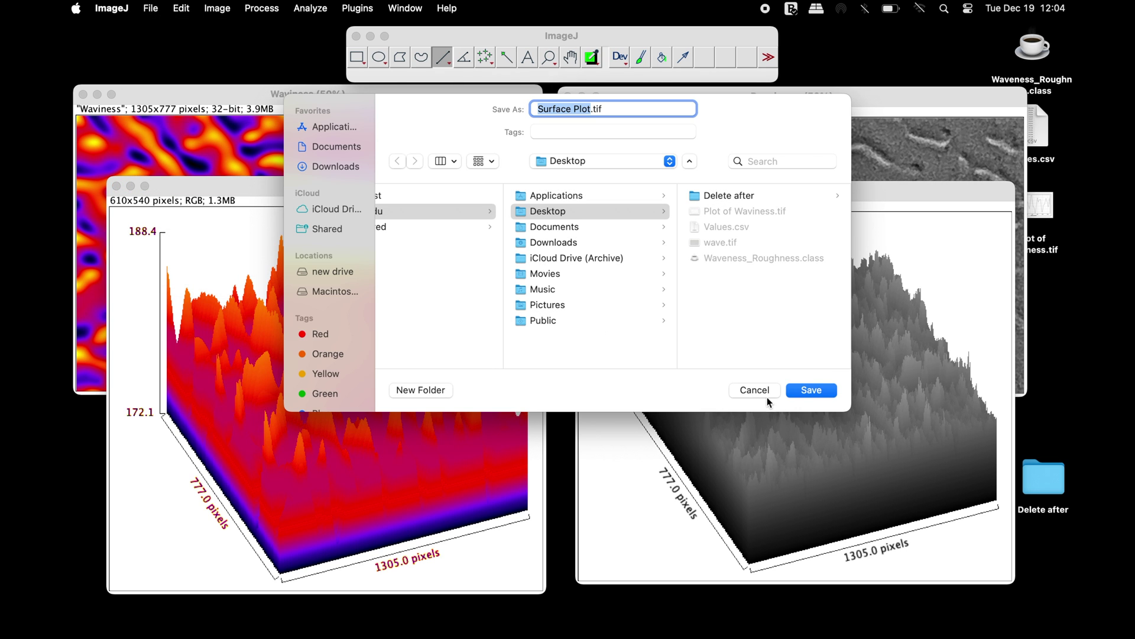
click(828, 388)
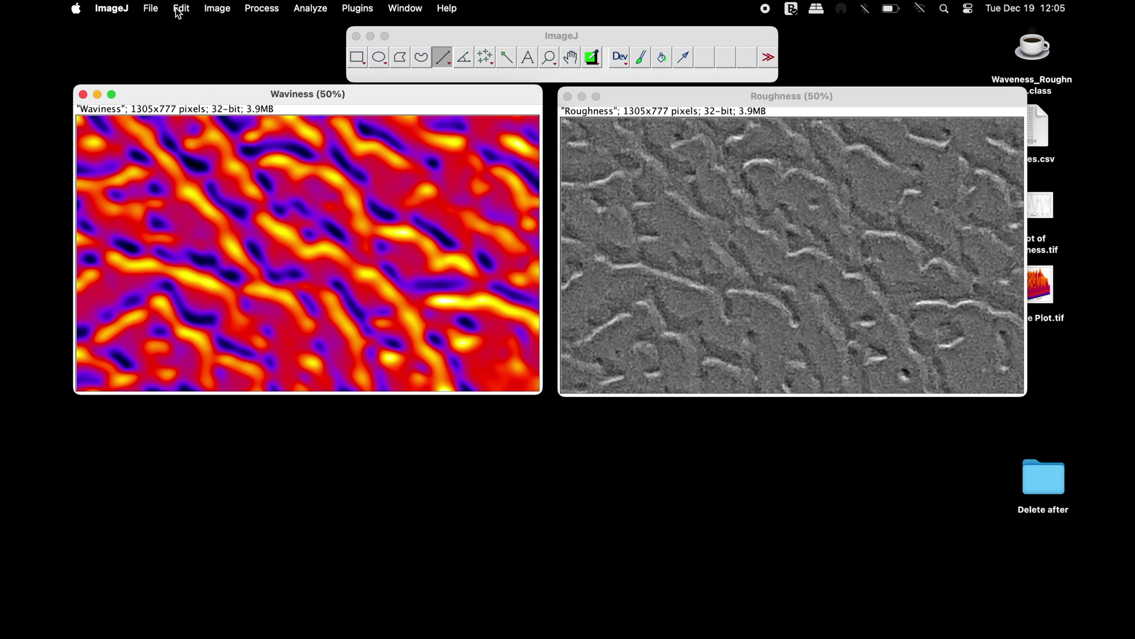
- Convert Waviness to RGB Color, then save it as the TIFF Waviness.tif on the Desktop
click(217, 8)
mouse_move(215, 30)
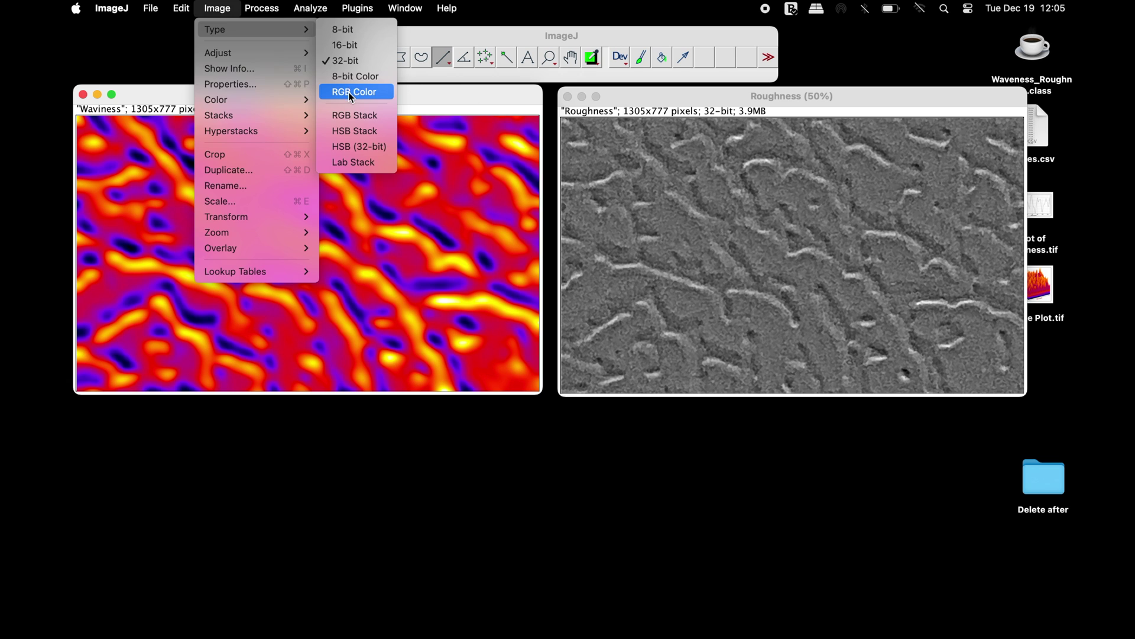
click(349, 91)
click(152, 7)
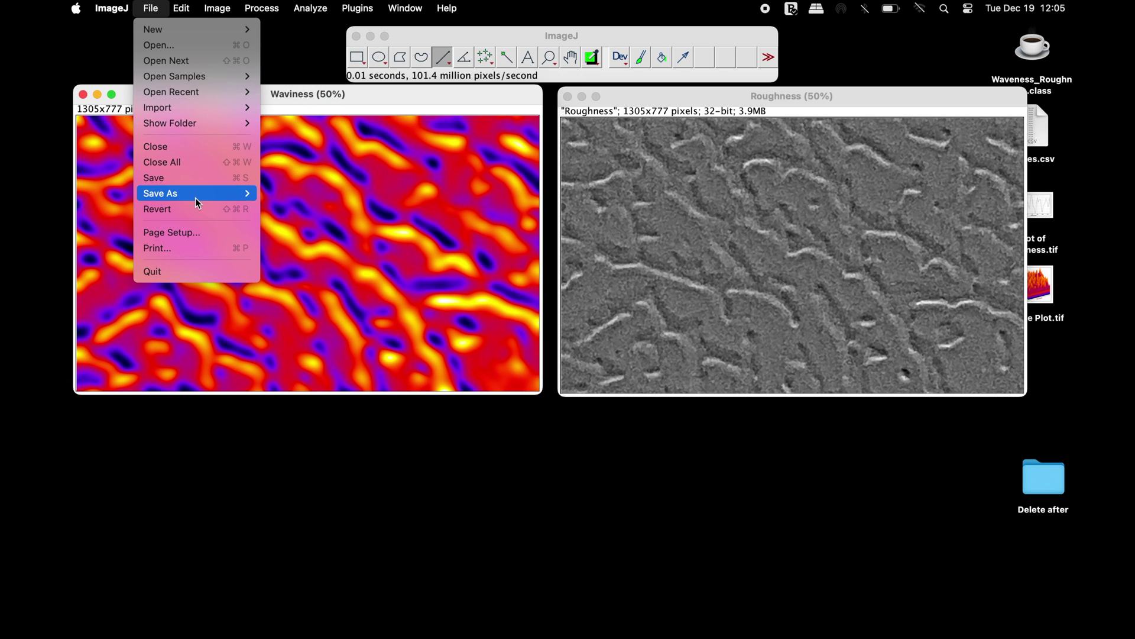
mouse_move(160, 193)
click(293, 197)
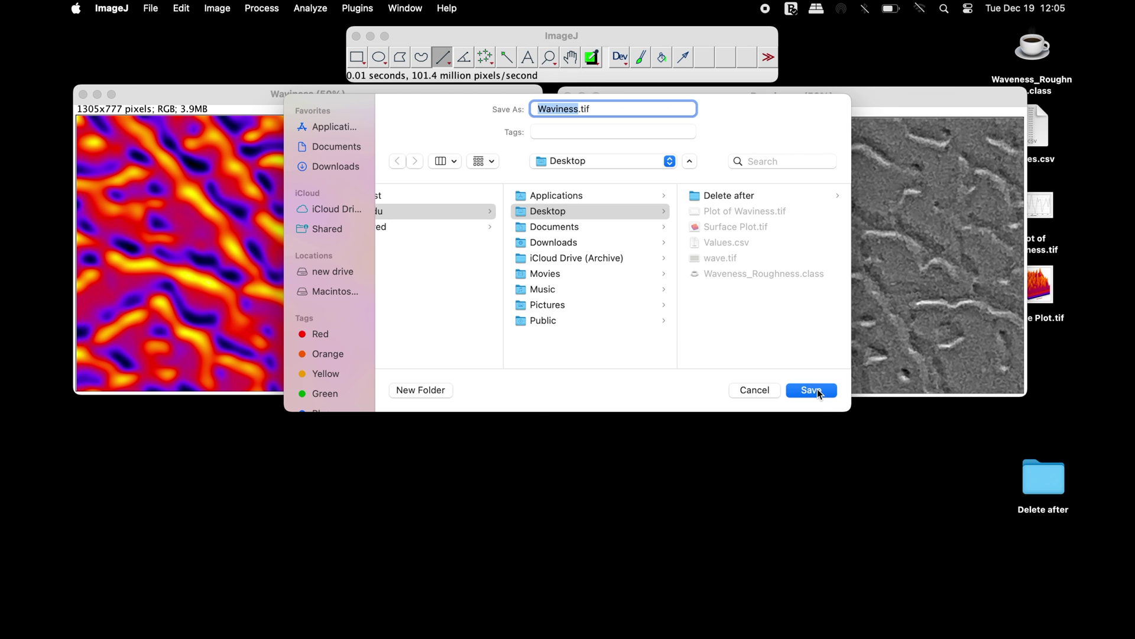
click(817, 388)
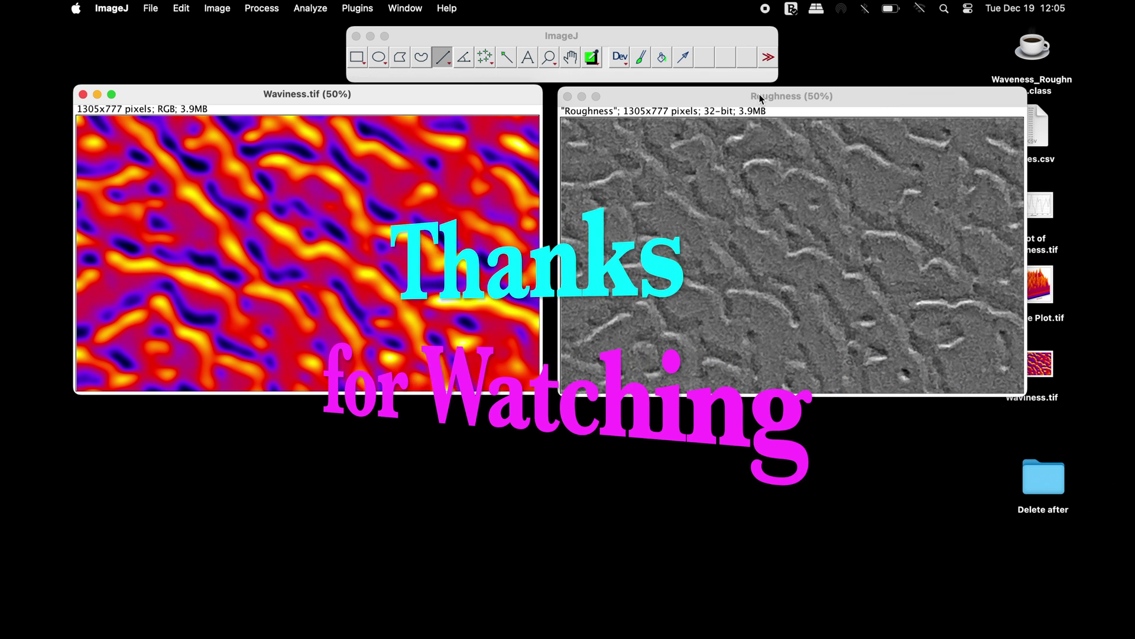